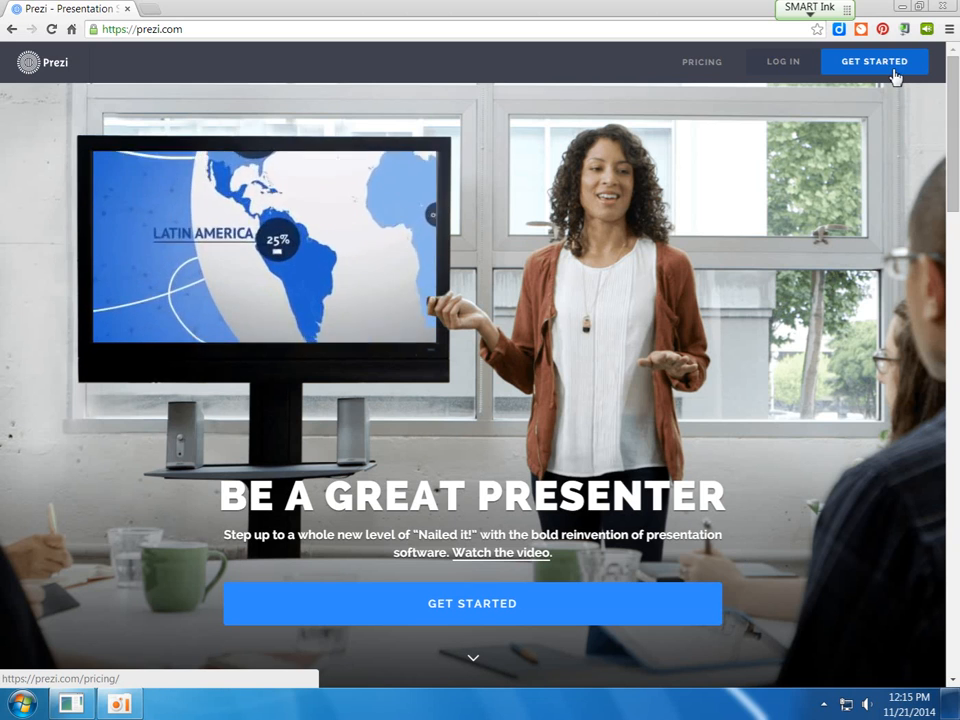
Open the student/teacher verification for the free Edu Enjoy plan and go to its email address entry.
{"action": "left_click", "coordinate": [894, 75]}
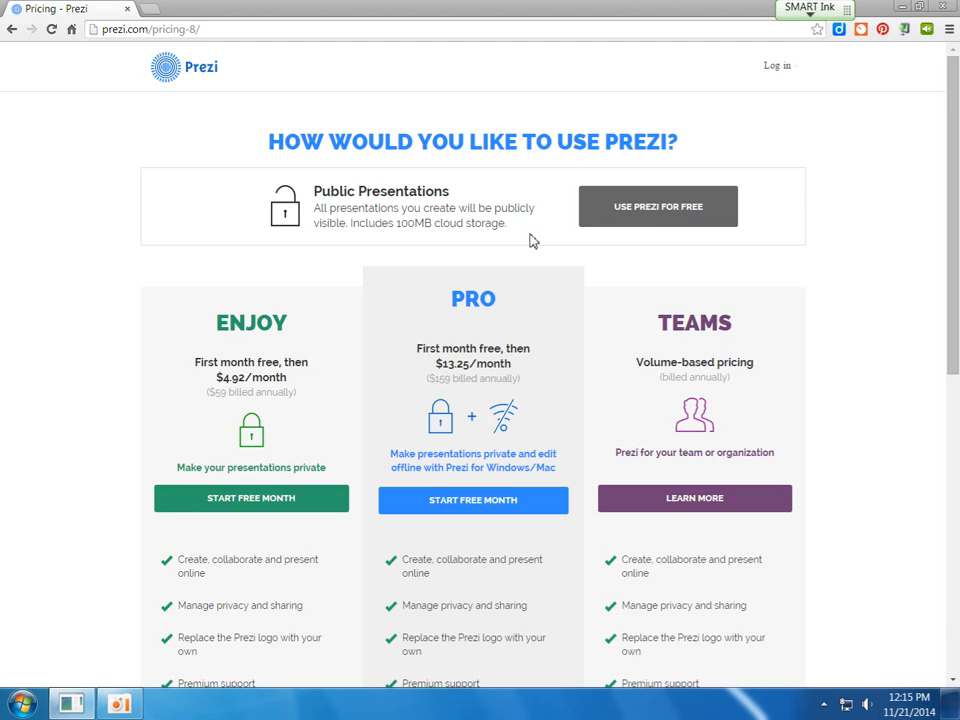
{"action": "scroll", "coordinate": [532, 241], "scroll_direction": "down", "scroll_amount": 10}
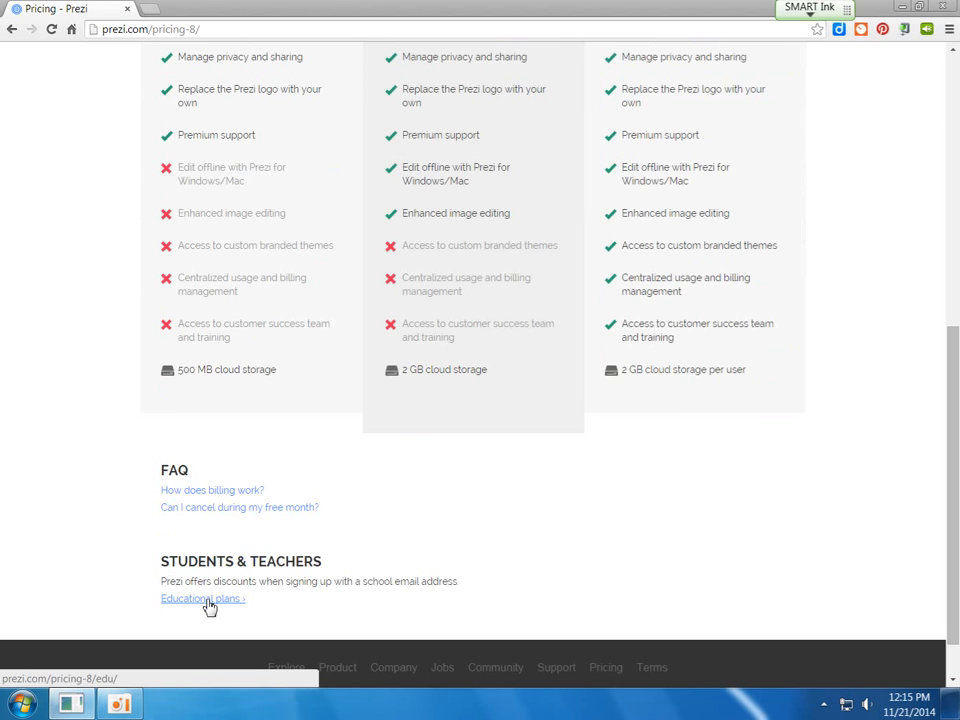
{"action": "left_click", "coordinate": [205, 599]}
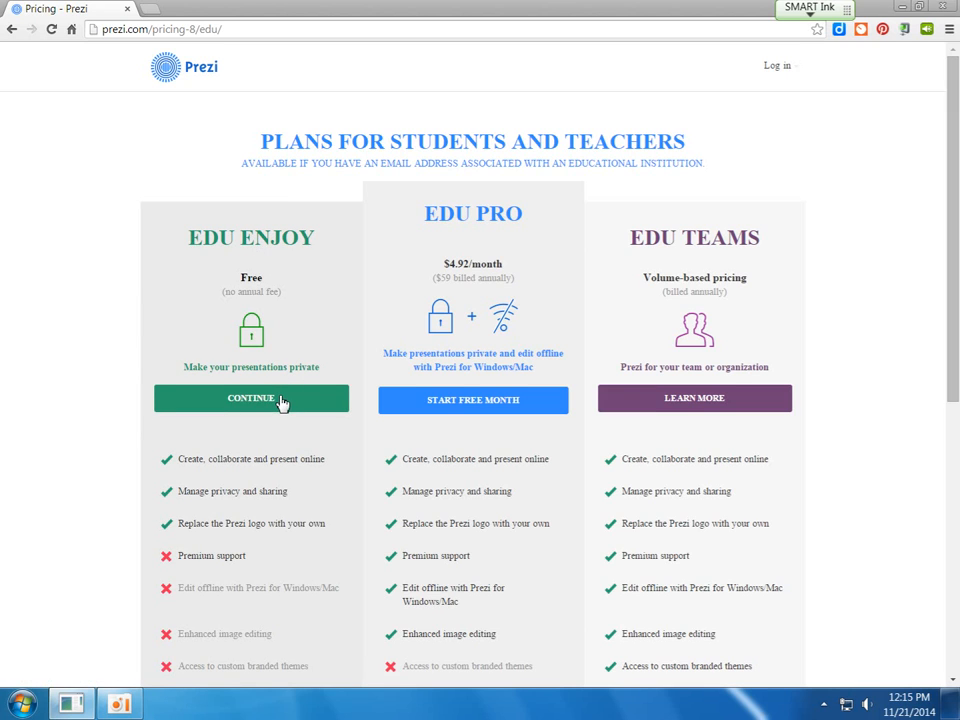
{"action": "left_click", "coordinate": [281, 402]}
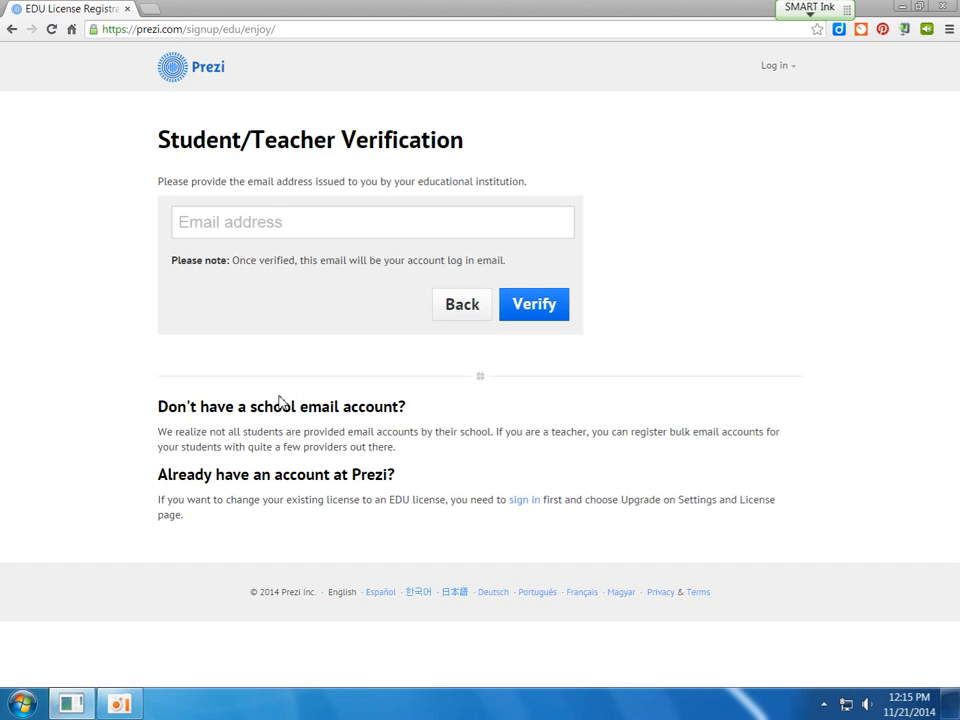
{"action": "left_click", "coordinate": [273, 221]}
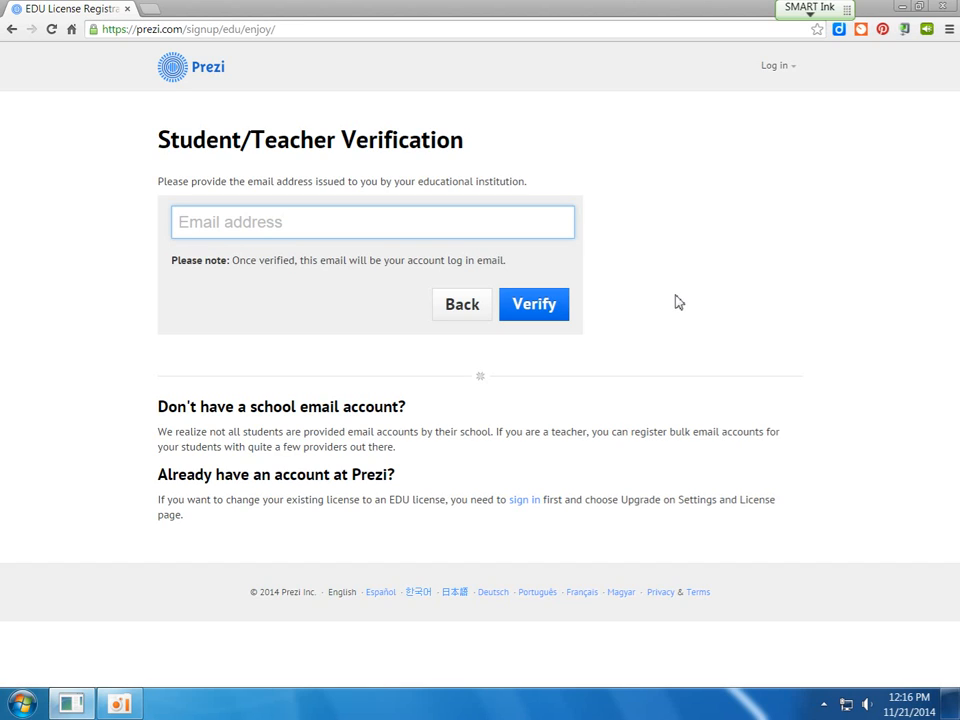
Sign in to the existing account with the saved credentials and open the USING prezi for editing.
{"action": "left_click", "coordinate": [526, 500]}
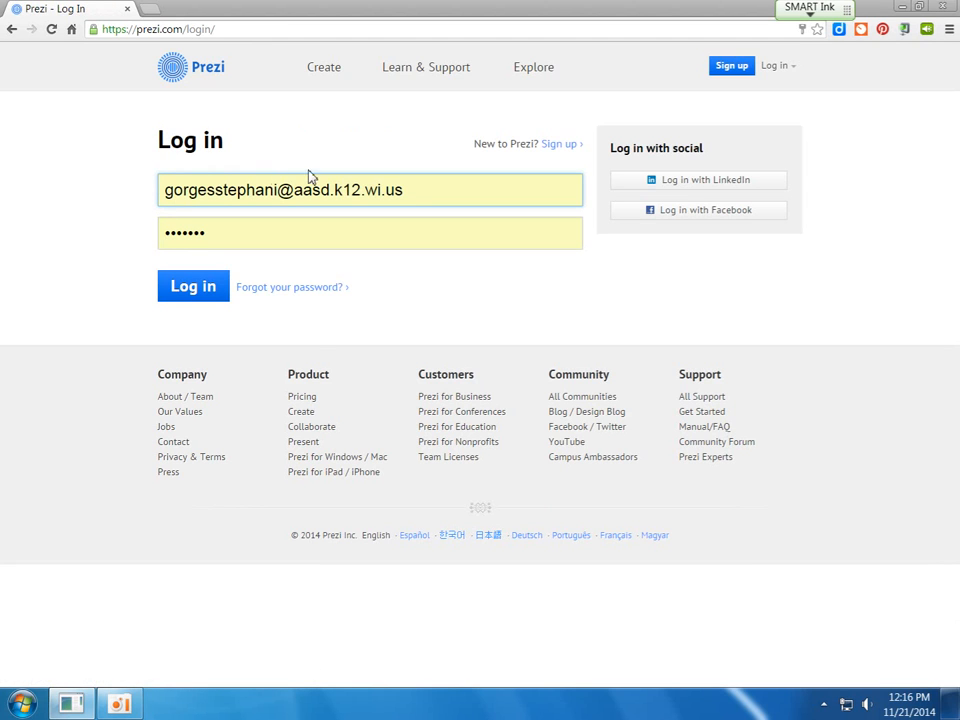
{"action": "left_click", "coordinate": [186, 290]}
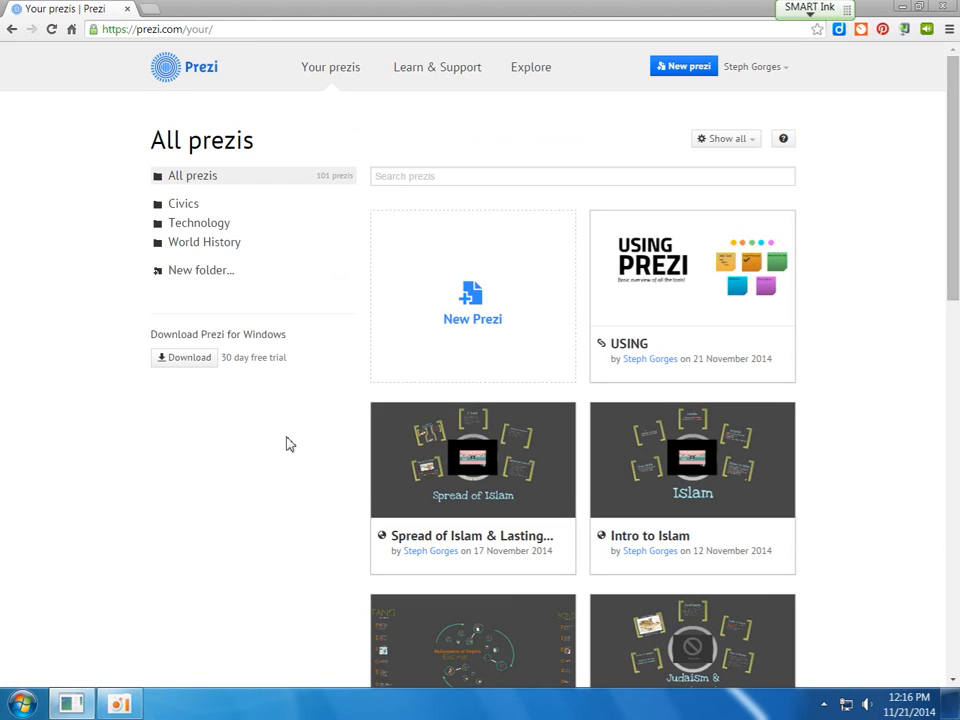
{"action": "left_click", "coordinate": [679, 300]}
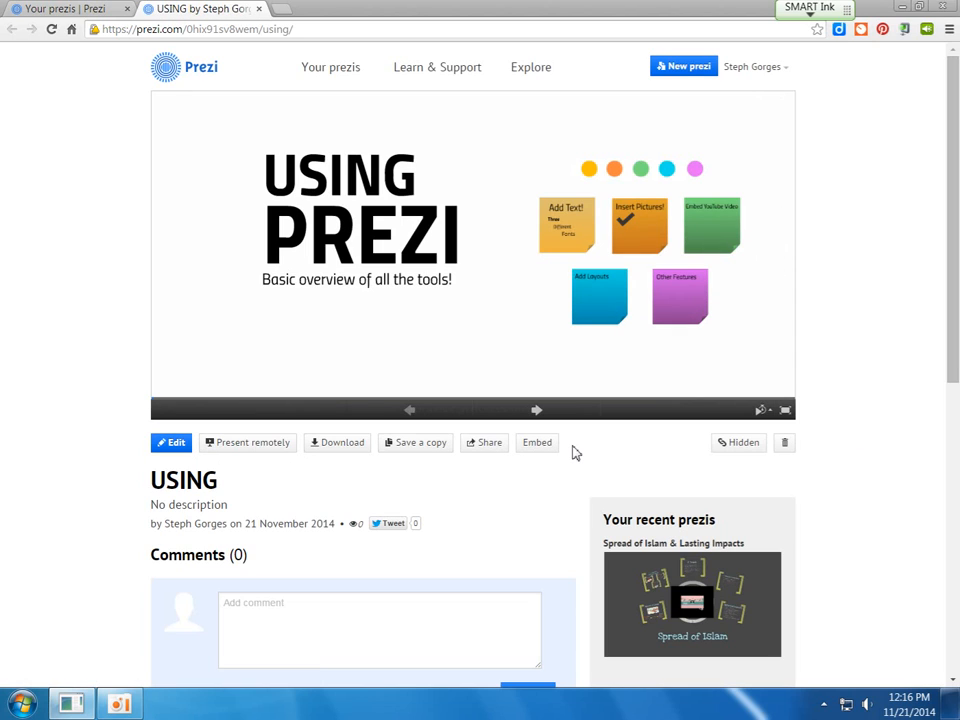
{"action": "left_click", "coordinate": [175, 443]}
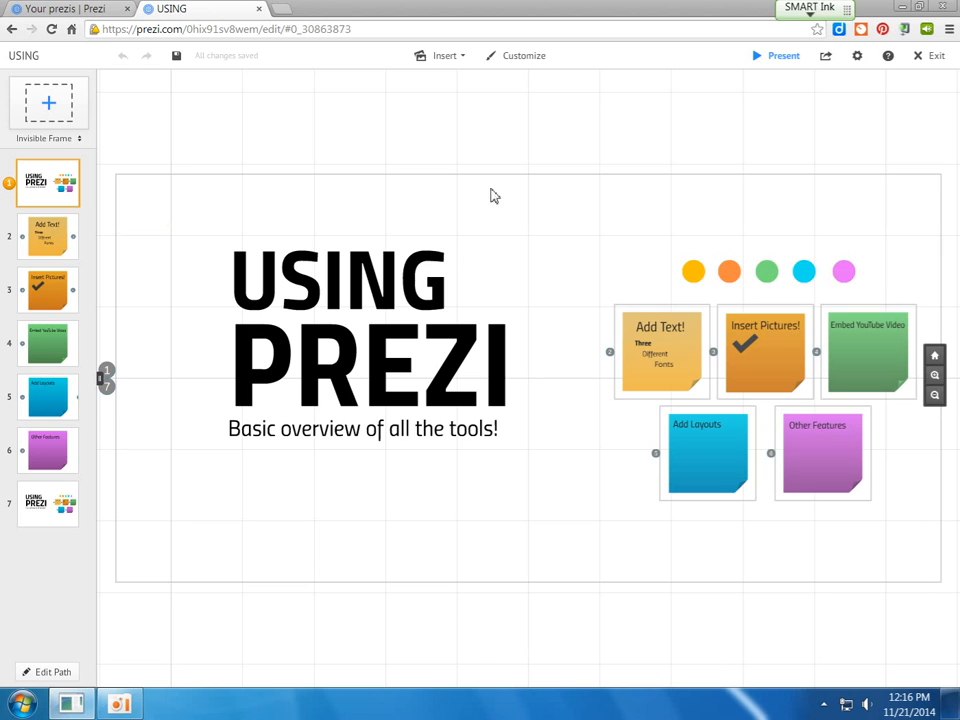
View the Add Text! and Insert Pictures! frames in the path and return to the first overview frame.
{"action": "left_click", "coordinate": [49, 245]}
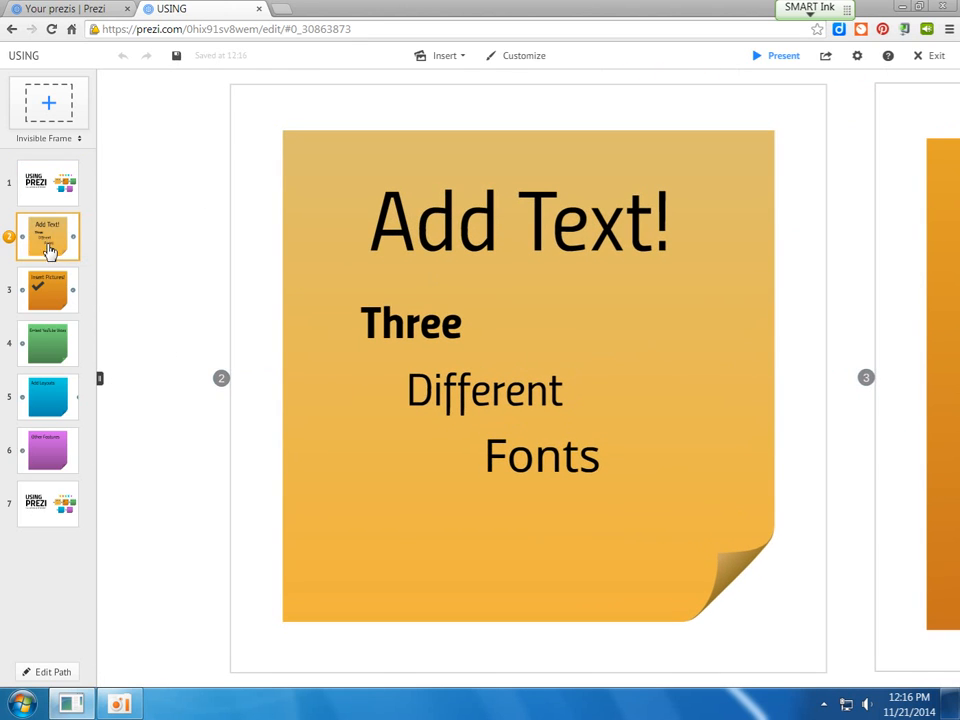
{"action": "left_click", "coordinate": [47, 288]}
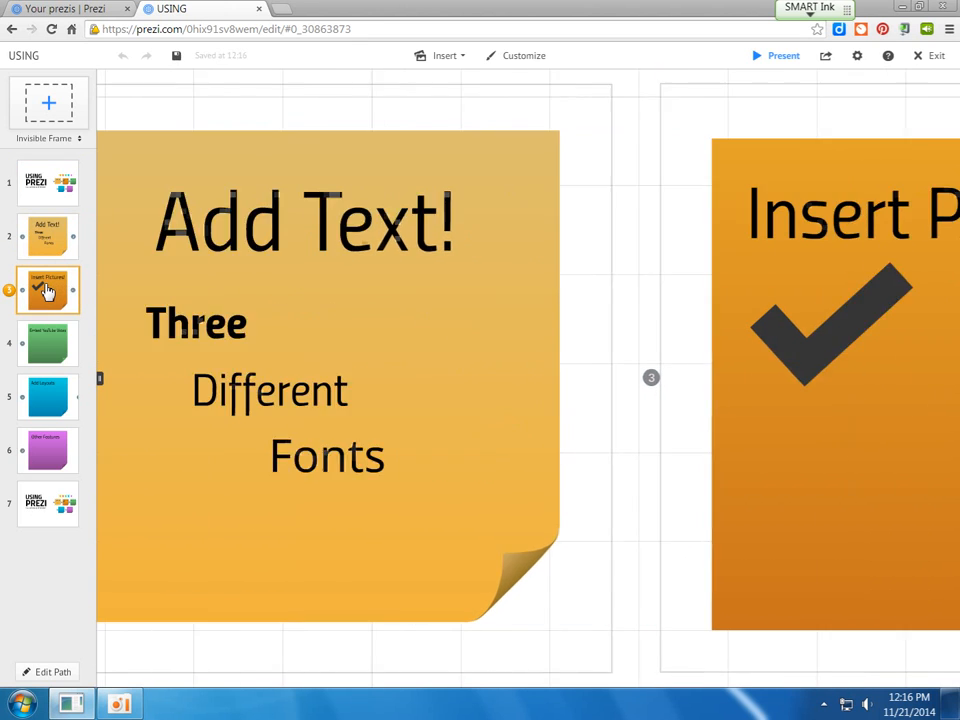
{"action": "left_click", "coordinate": [40, 182]}
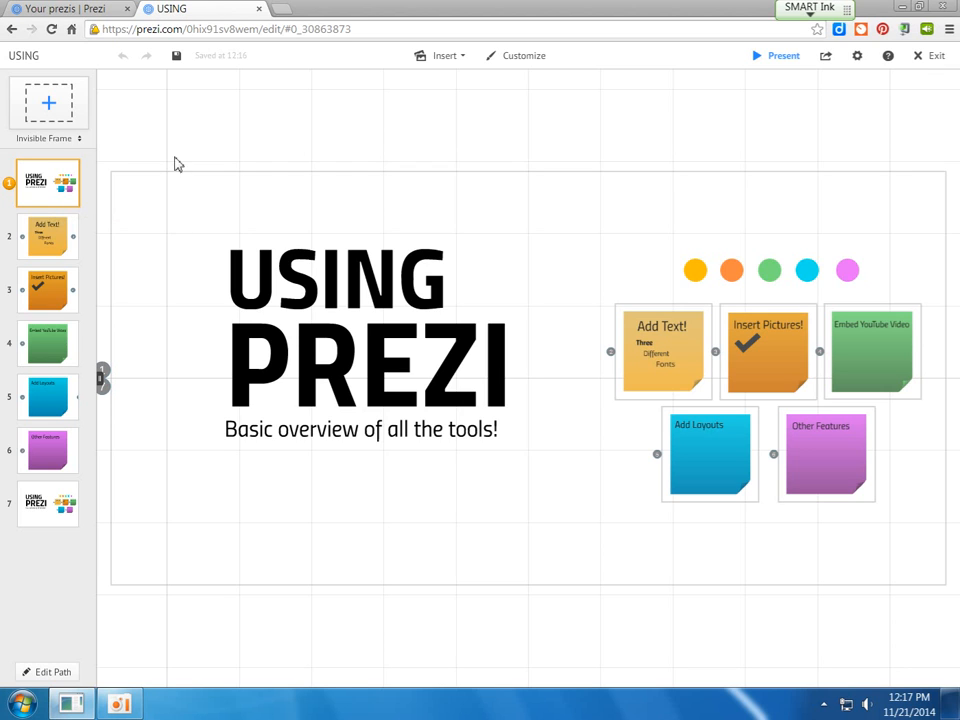
Start a new prezi from the prezi overview and browse the additional templates offered beyond the latest ones.
{"action": "left_click", "coordinate": [42, 12]}
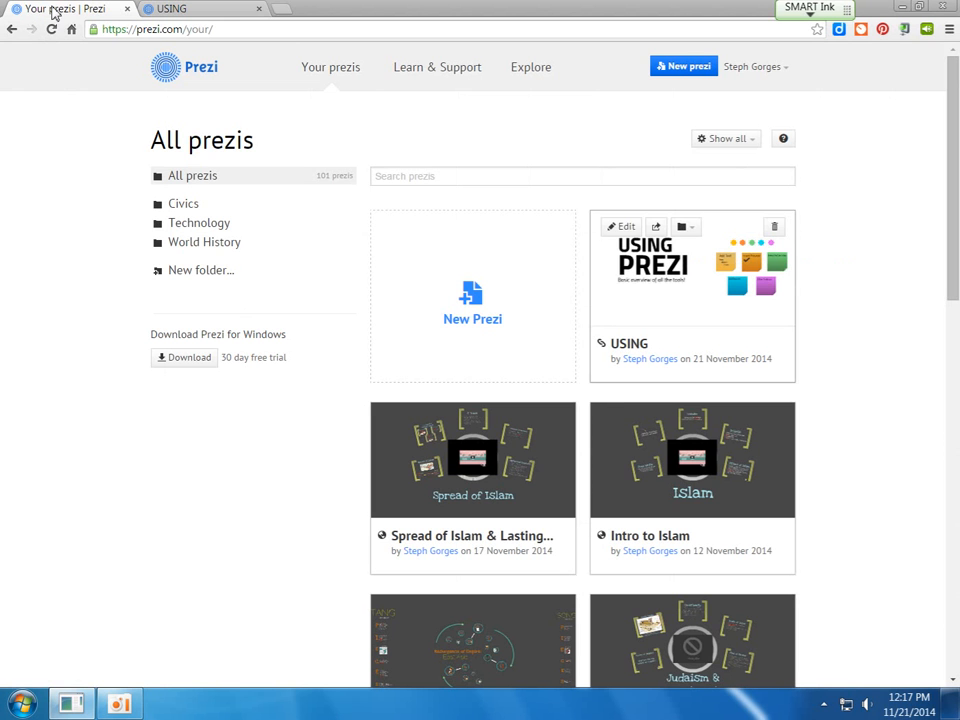
{"action": "left_click", "coordinate": [456, 290]}
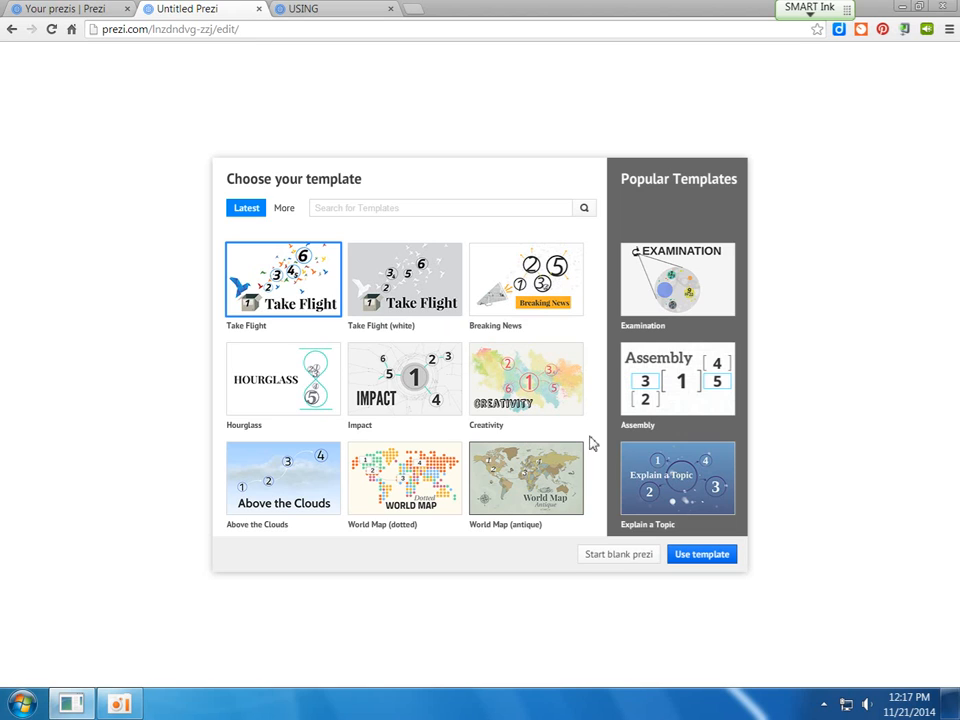
{"action": "left_click", "coordinate": [283, 209]}
{"action": "scroll", "coordinate": [425, 368], "scroll_direction": "down", "scroll_amount": 5}
{"action": "scroll", "coordinate": [425, 368], "scroll_direction": "down", "scroll_amount": 1}
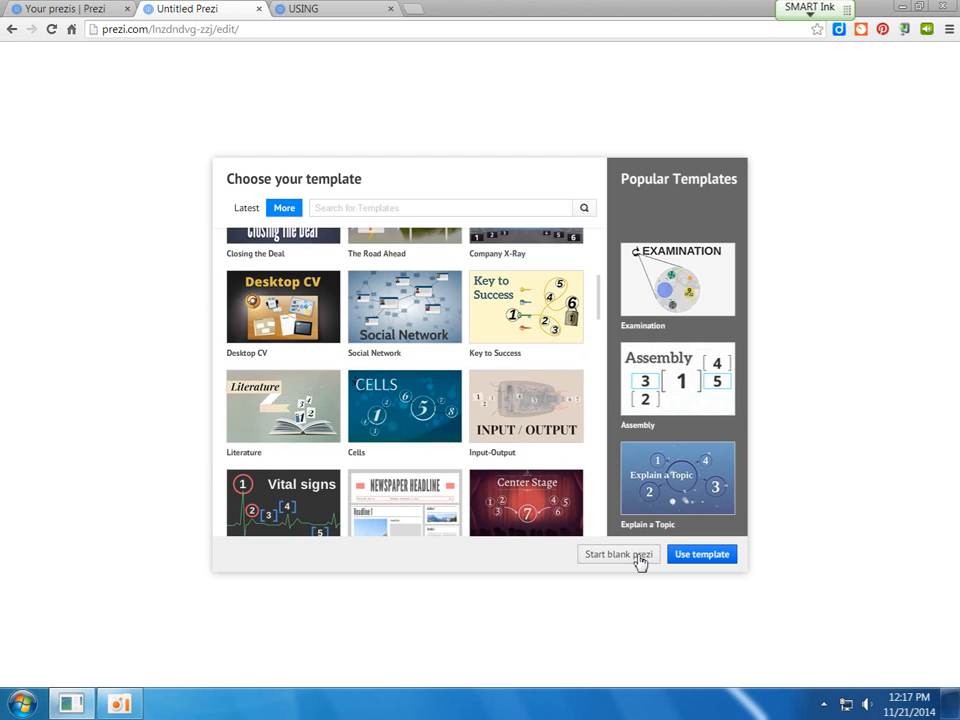
Return to the USING prezi and set the "Add Text!" heading on the second frame to the Body style.
{"action": "left_click", "coordinate": [290, 8]}
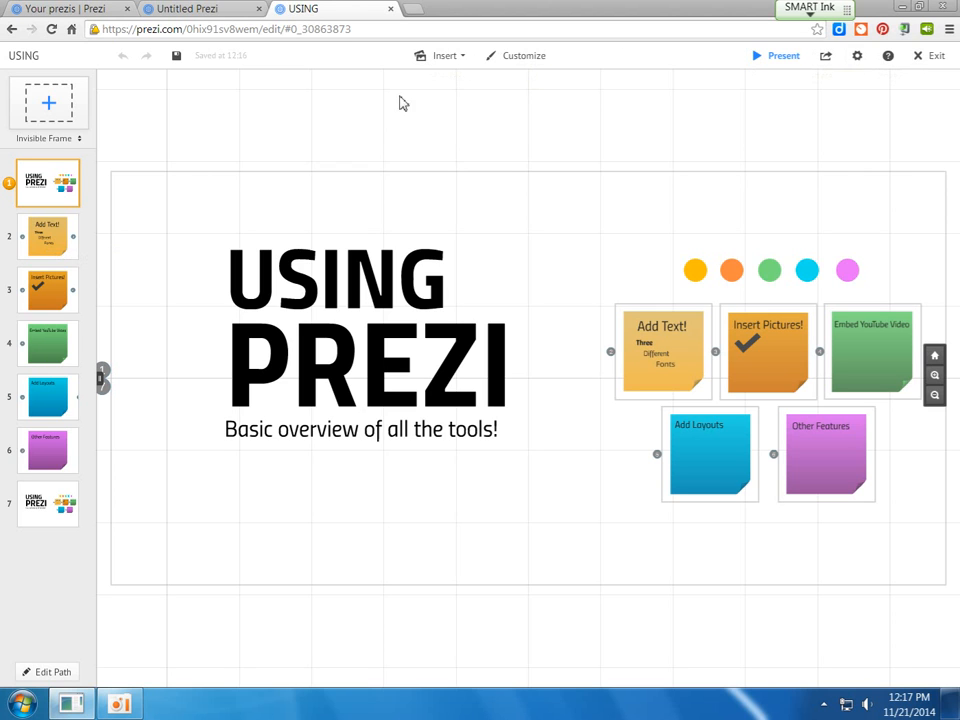
{"action": "left_click", "coordinate": [54, 240]}
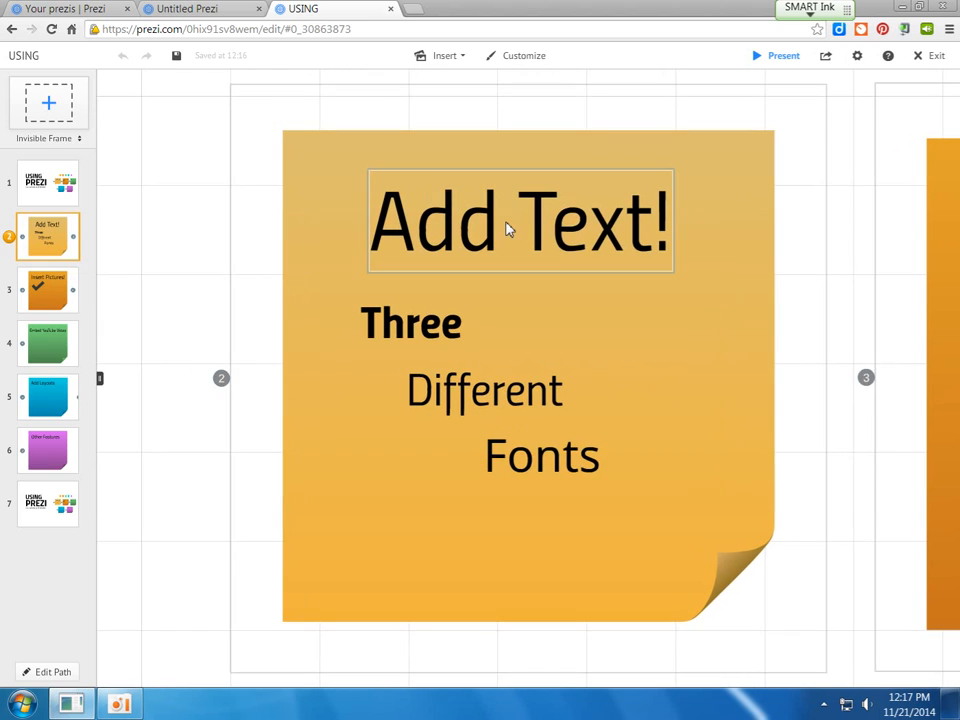
{"action": "left_click", "coordinate": [506, 229]}
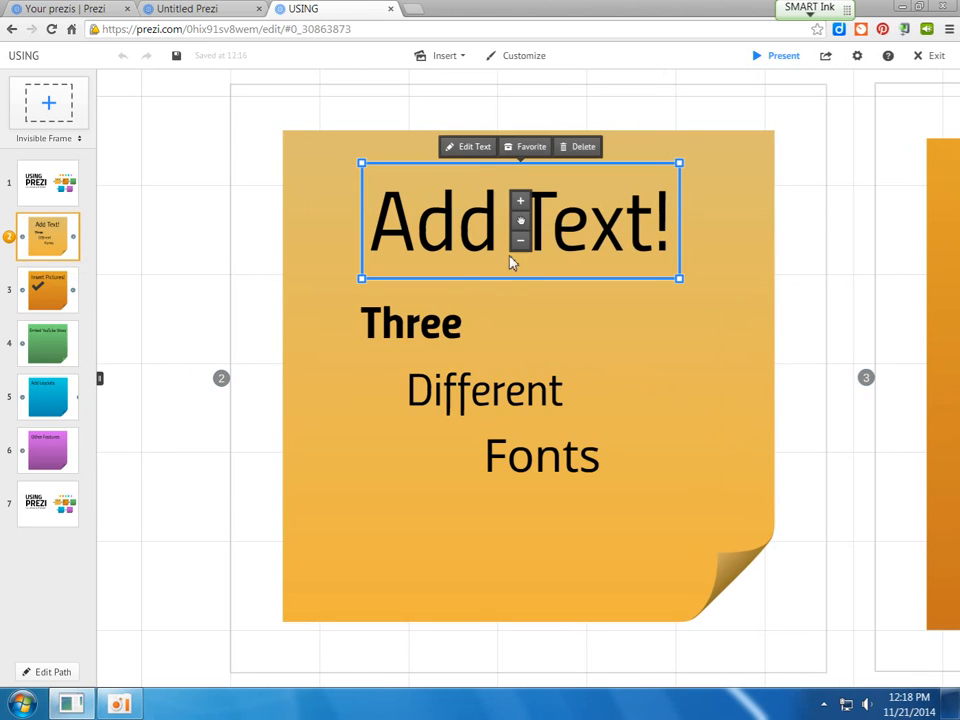
{"action": "left_click", "coordinate": [441, 233]}
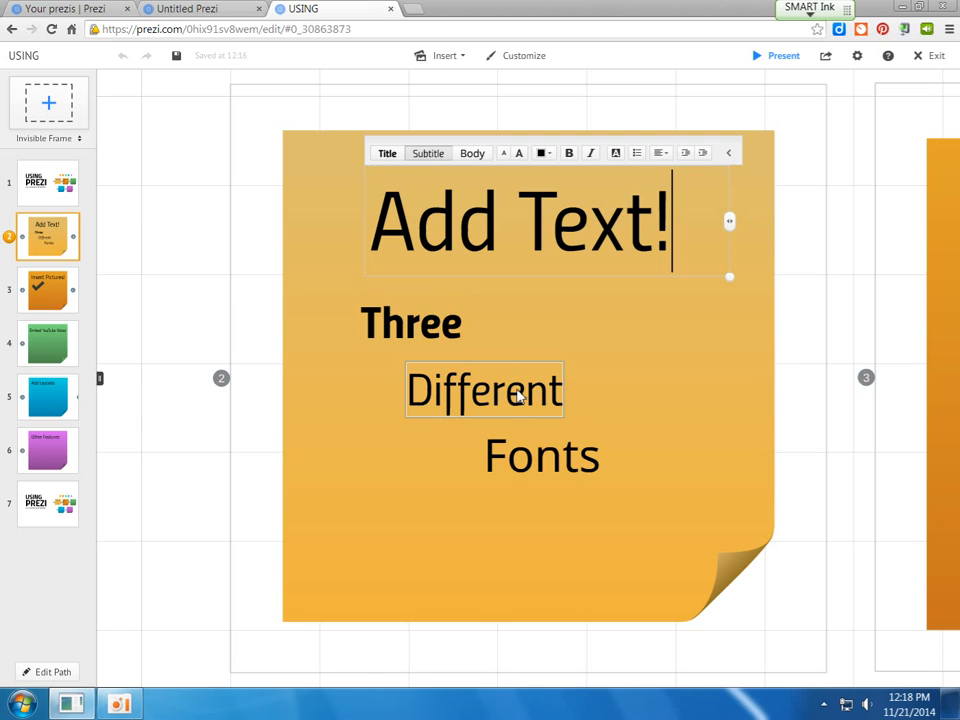
{"action": "left_click", "coordinate": [390, 156]}
{"action": "left_click", "coordinate": [428, 154]}
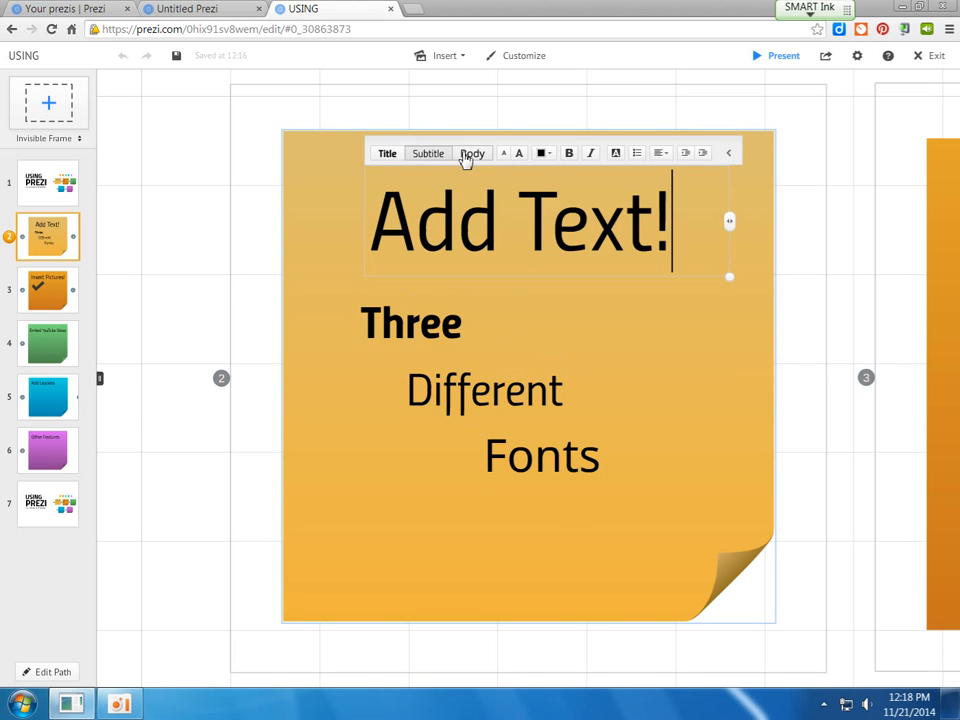
{"action": "left_click", "coordinate": [467, 155]}
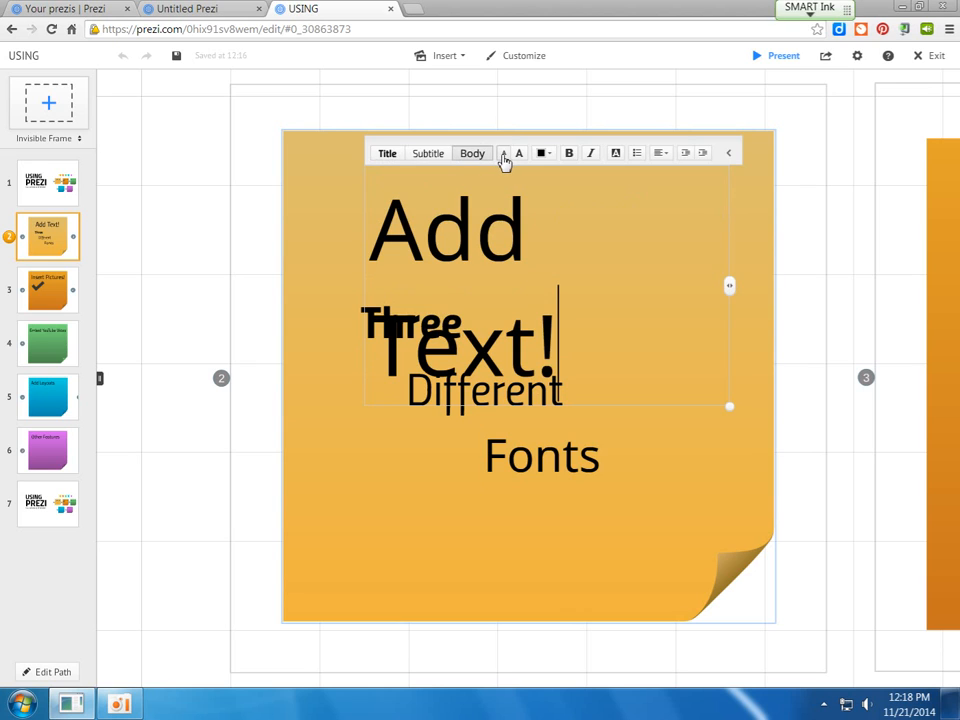
Reduce the heading's font size by four increments, enlarge it by two, and widen its text box to fit one line.
{"action": "left_click", "coordinate": [504, 155]}
{"action": "left_click", "coordinate": [504, 155]}
{"action": "left_click", "coordinate": [504, 157]}
{"action": "left_click", "coordinate": [504, 157]}
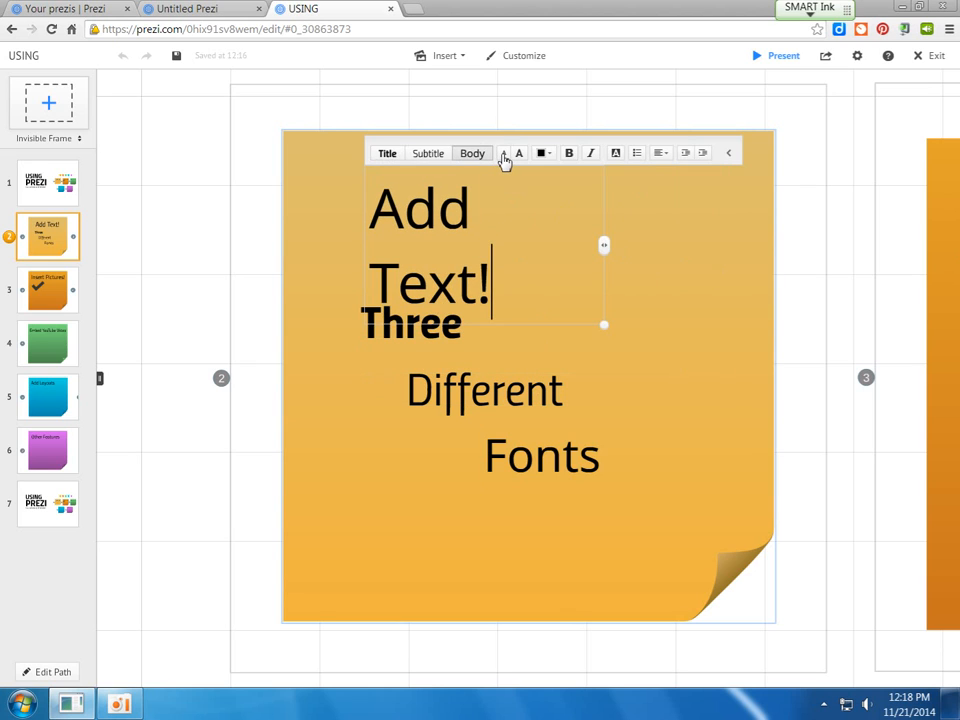
{"action": "left_click", "coordinate": [521, 154]}
{"action": "left_click", "coordinate": [521, 154]}
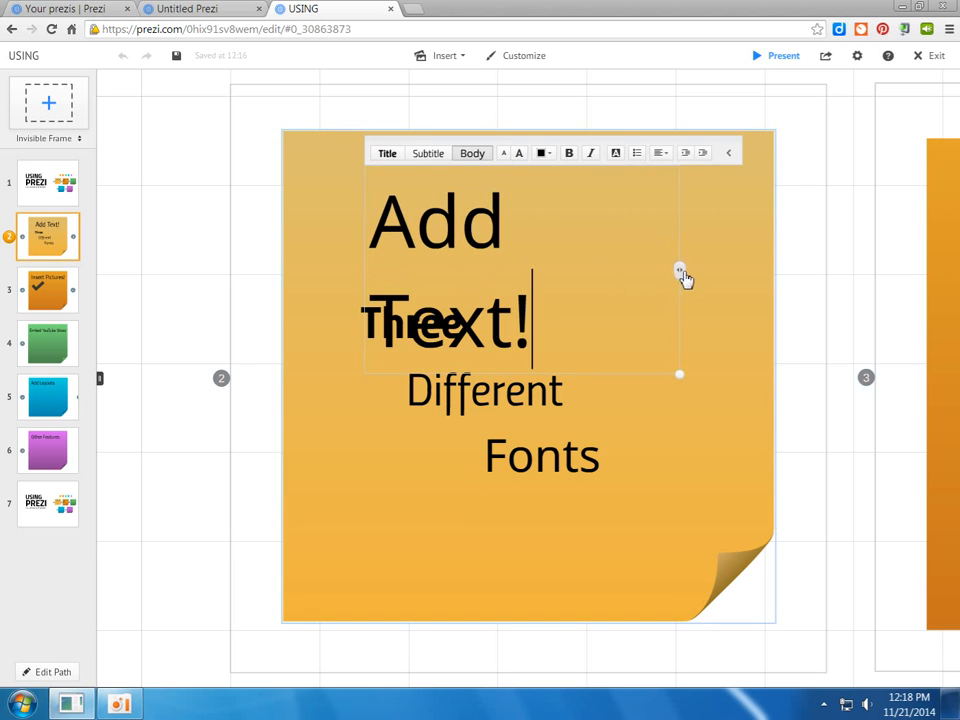
{"action": "left_click_drag", "start_coordinate": [680, 270], "coordinate": [783, 276]}
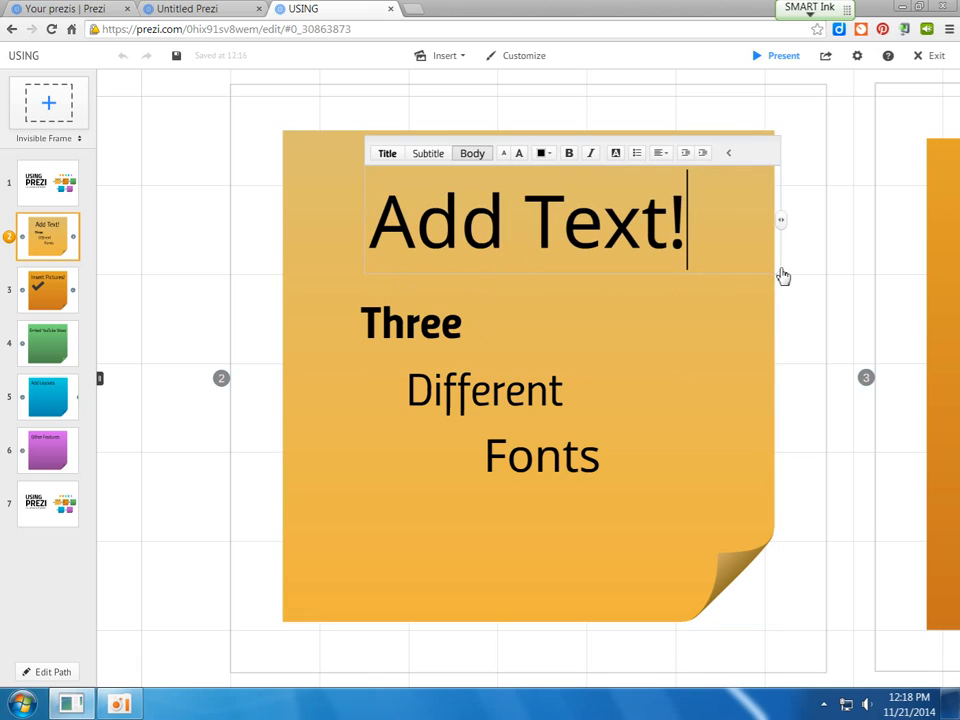
Explore the heading's text colour and alignment options, turning its text background on and back off.
{"action": "left_click", "coordinate": [545, 155]}
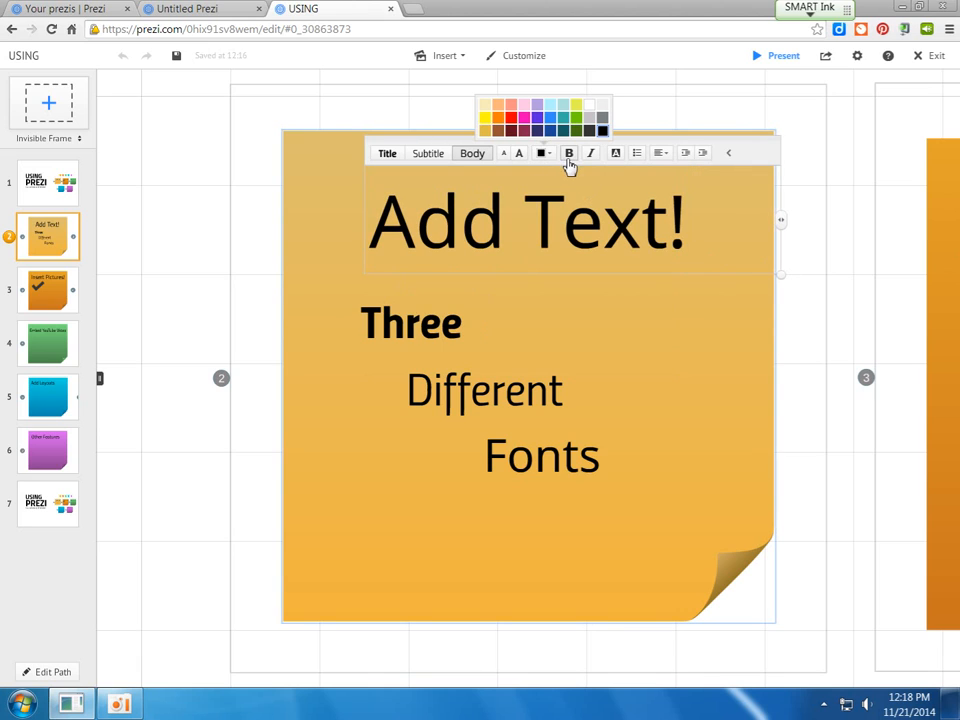
{"action": "left_click", "coordinate": [616, 155]}
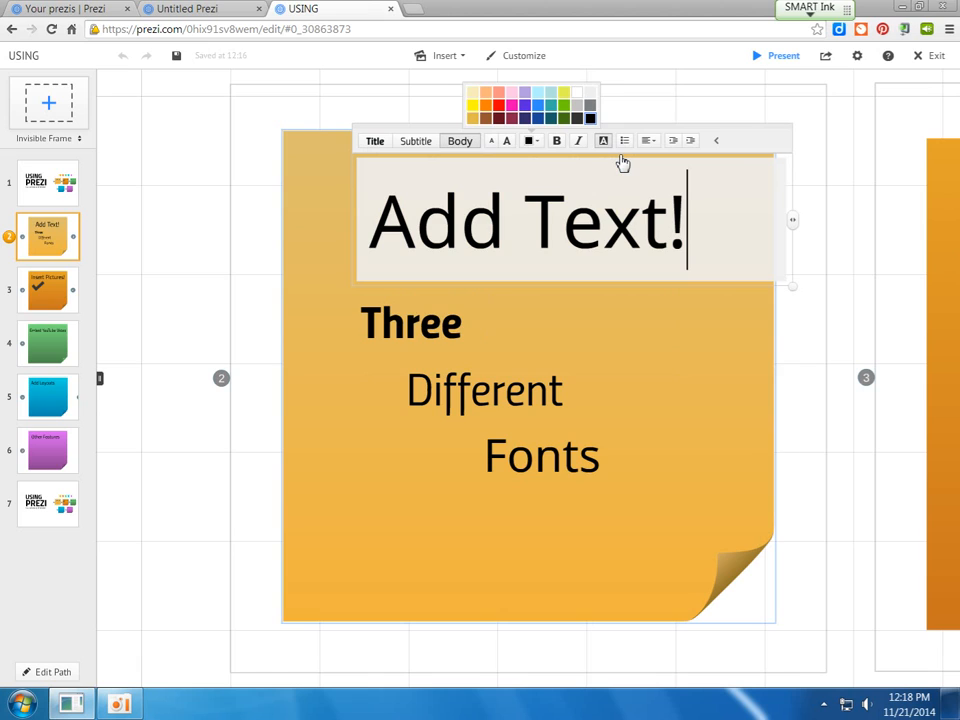
{"action": "left_click", "coordinate": [608, 148]}
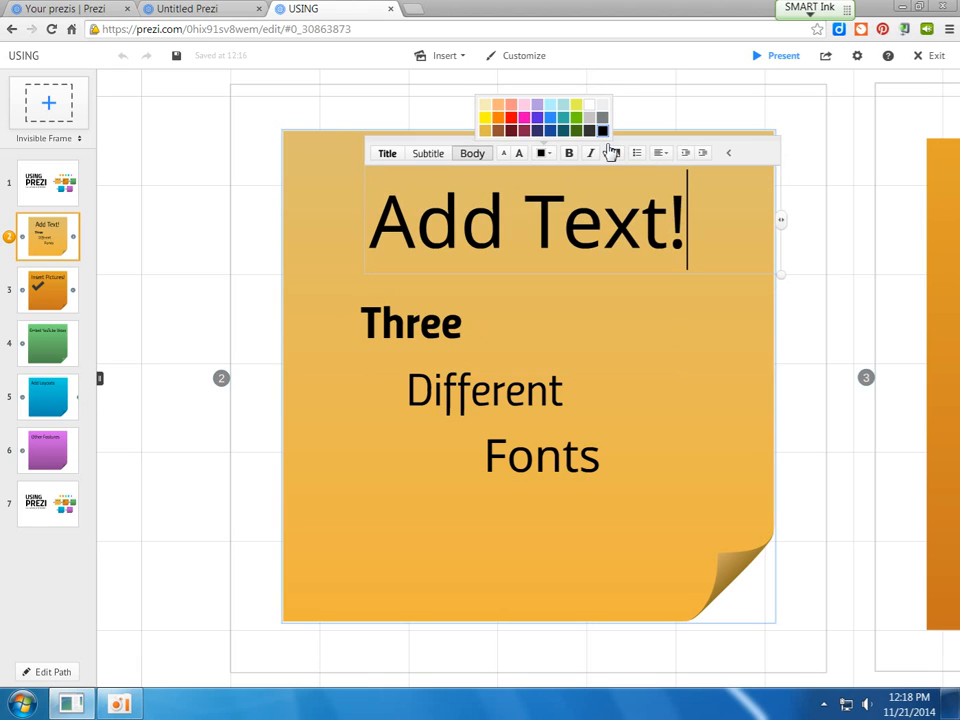
{"action": "left_click", "coordinate": [664, 157]}
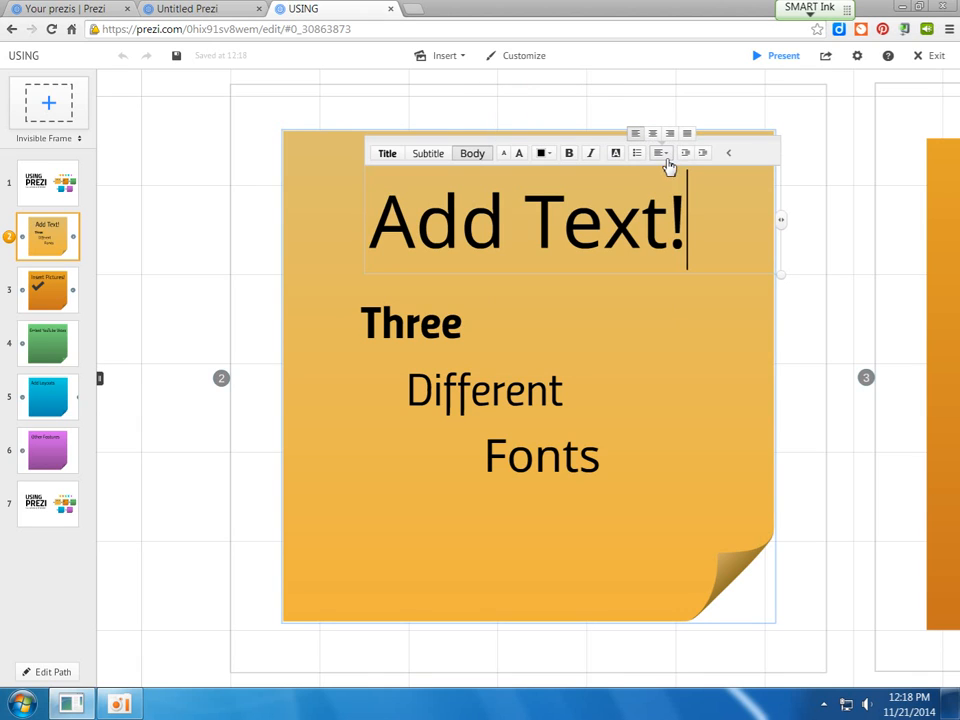
{"action": "left_click", "coordinate": [729, 155]}
{"action": "left_click", "coordinate": [614, 154]}
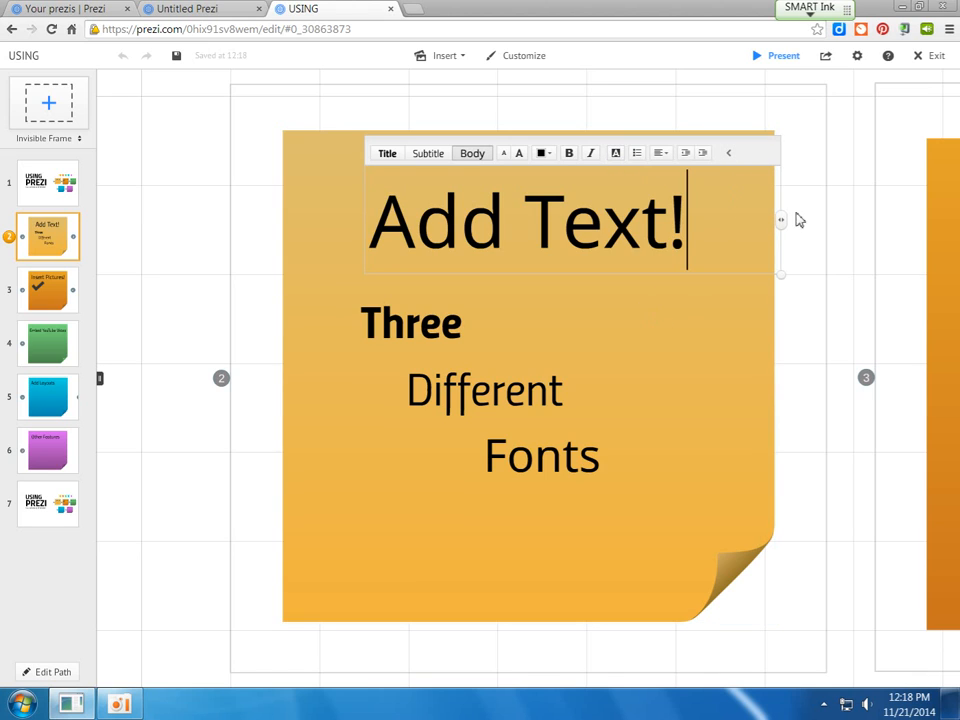
{"action": "mouse_move", "coordinate": [781, 277]}
{"action": "left_mouse_down"}
{"action": "mouse_move", "coordinate": [879, 368]}
{"action": "mouse_move", "coordinate": [767, 293]}
{"action": "left_mouse_up"}
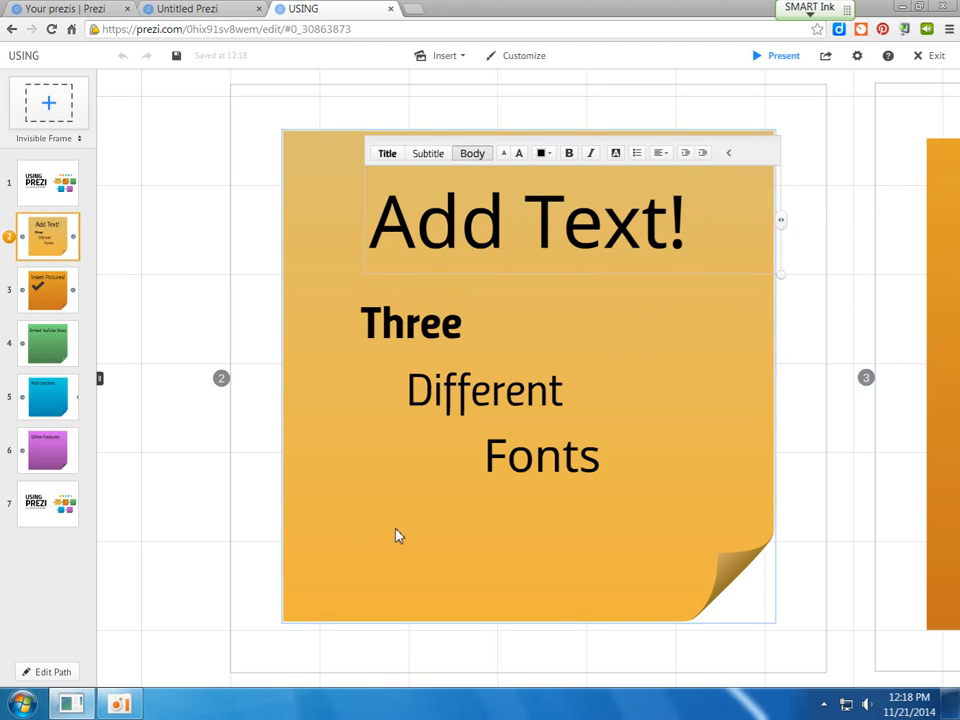
Add a text box reading "New box" below the word Fonts on the yellow note, and delete it again.
{"action": "left_click", "coordinate": [357, 525]}
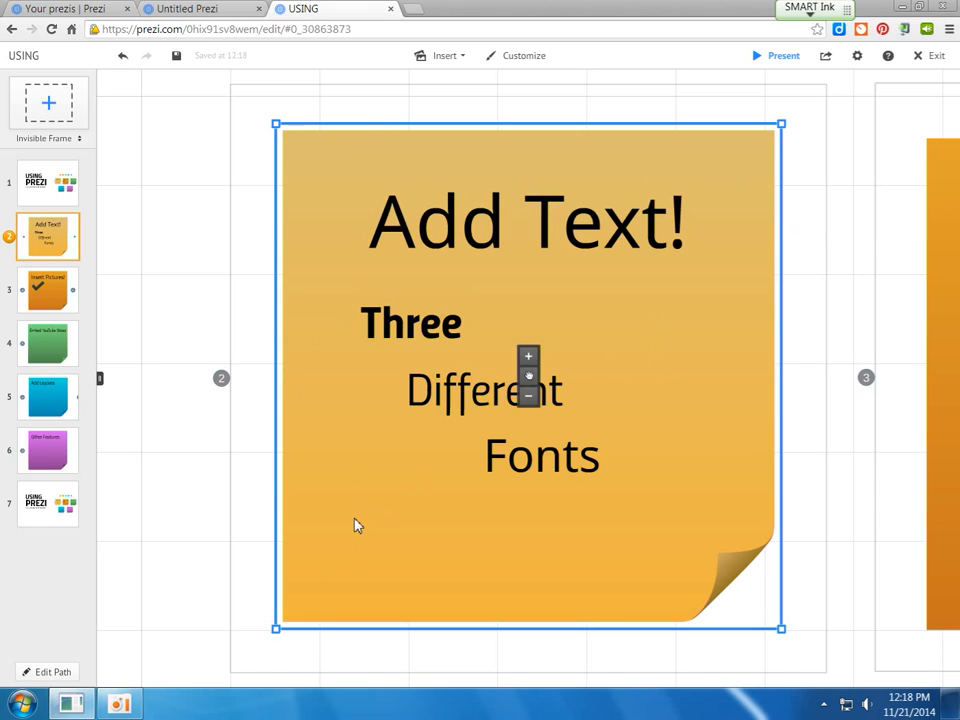
{"action": "left_click", "coordinate": [357, 526]}
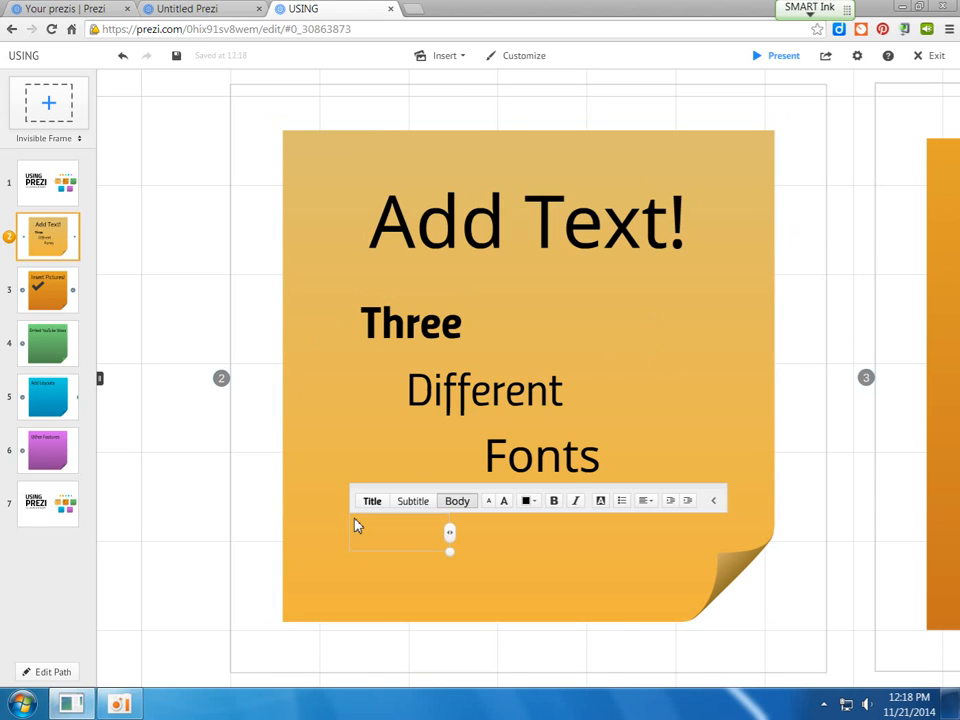
{"action": "type", "text": "New box"}
{"action": "left_click", "coordinate": [476, 566]}
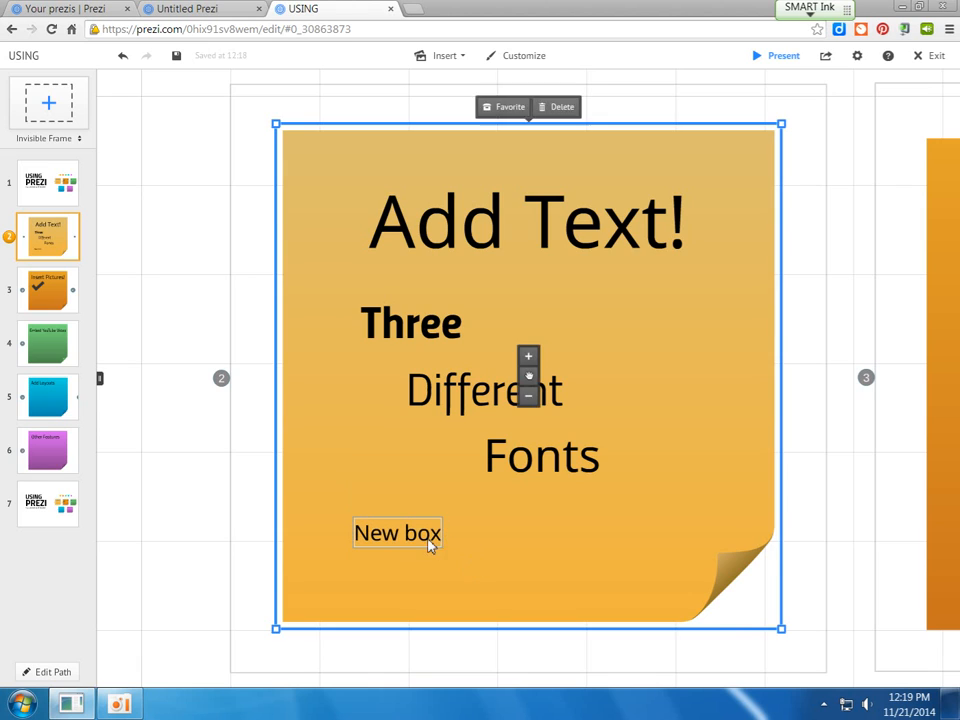
{"action": "left_click", "coordinate": [430, 543]}
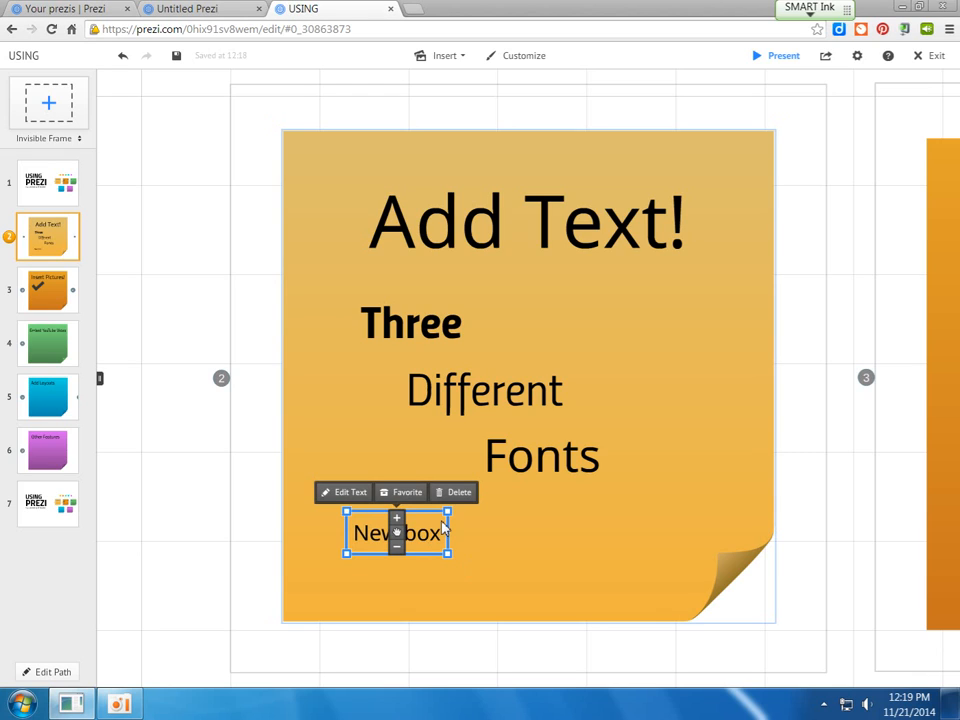
{"action": "key", "text": "Delete"}
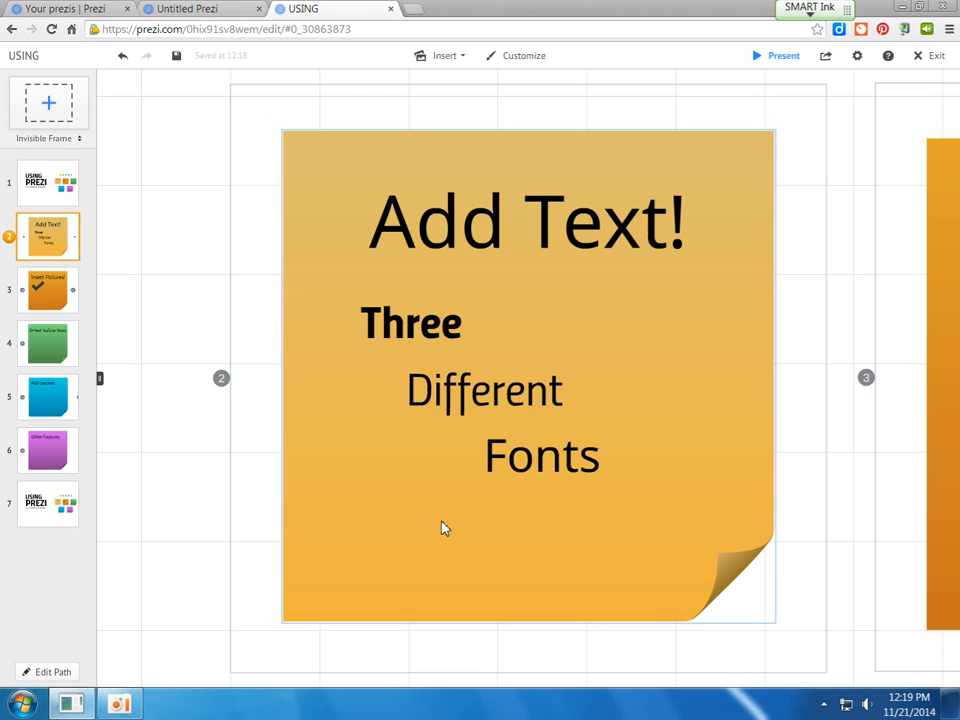
Open image insertion for the Insert Pictures! frame and browse the recommended images.
{"action": "left_click", "coordinate": [42, 290]}
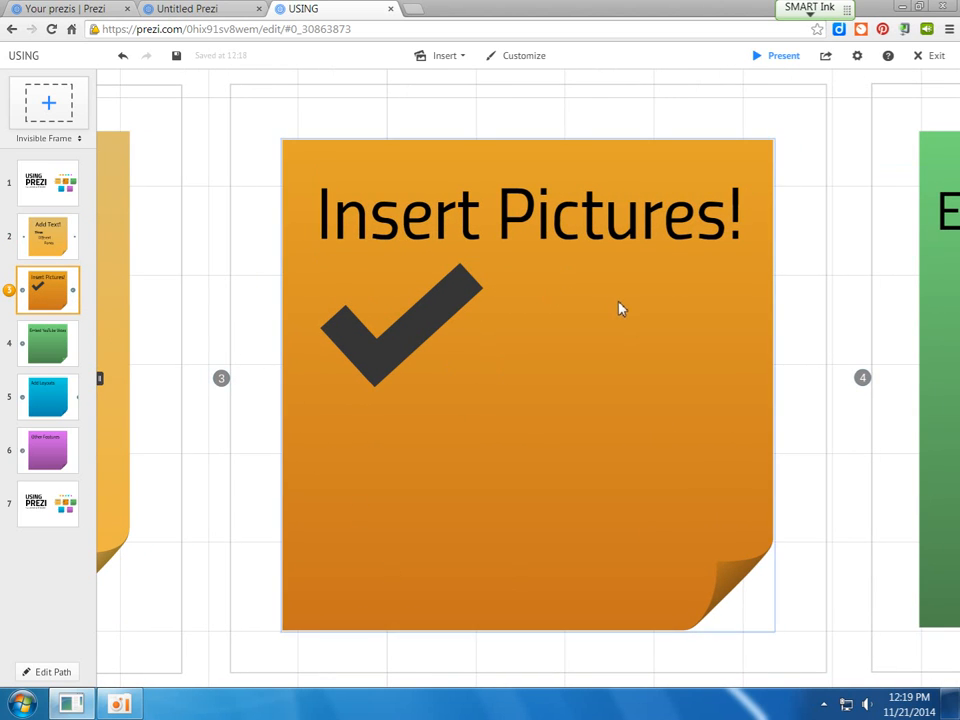
{"action": "left_click", "coordinate": [439, 64]}
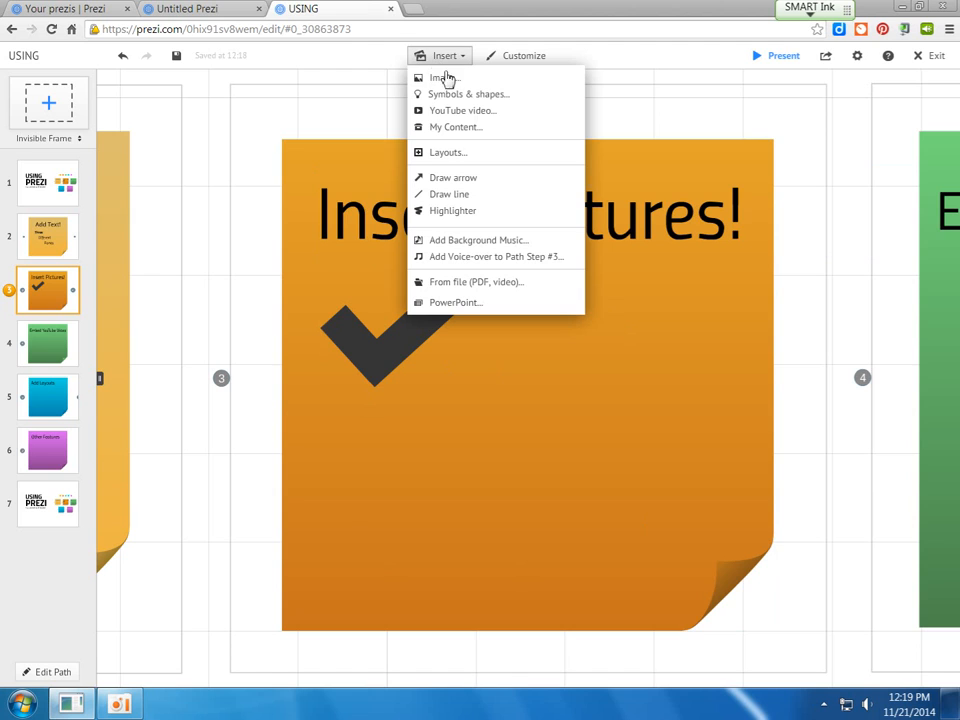
{"action": "left_click", "coordinate": [444, 78]}
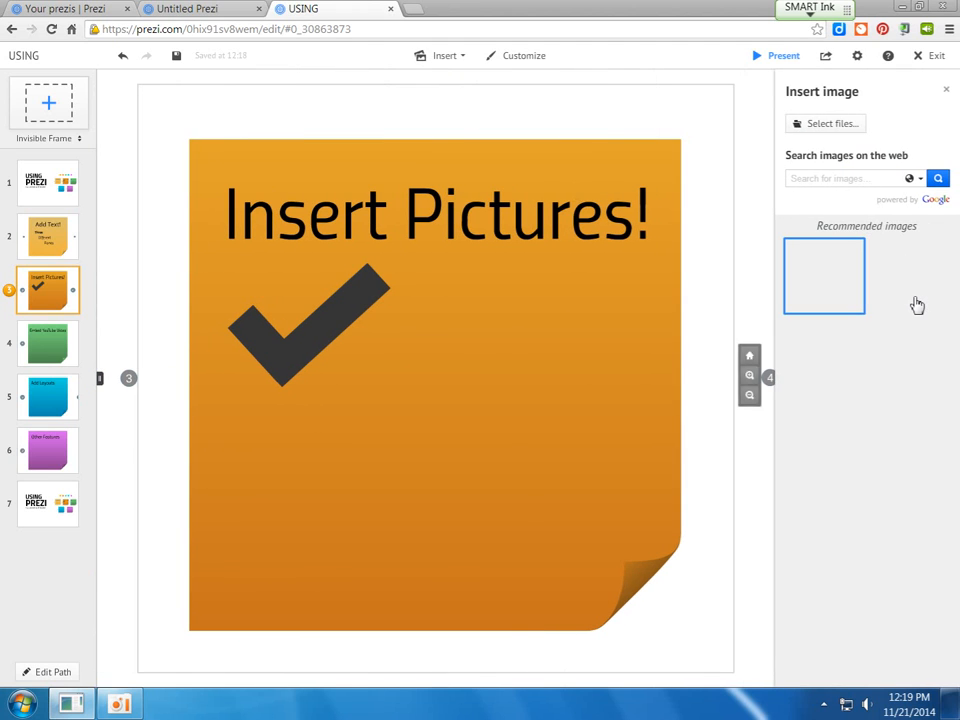
{"action": "left_click", "coordinate": [832, 178]}
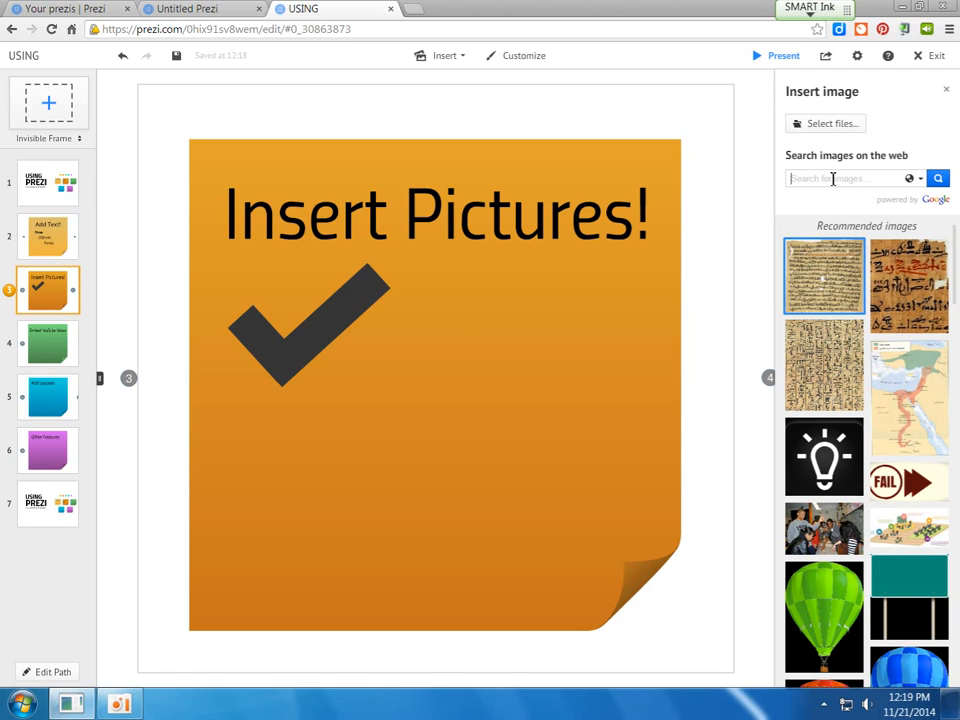
{"action": "scroll", "coordinate": [917, 377], "scroll_direction": "down", "scroll_amount": 10}
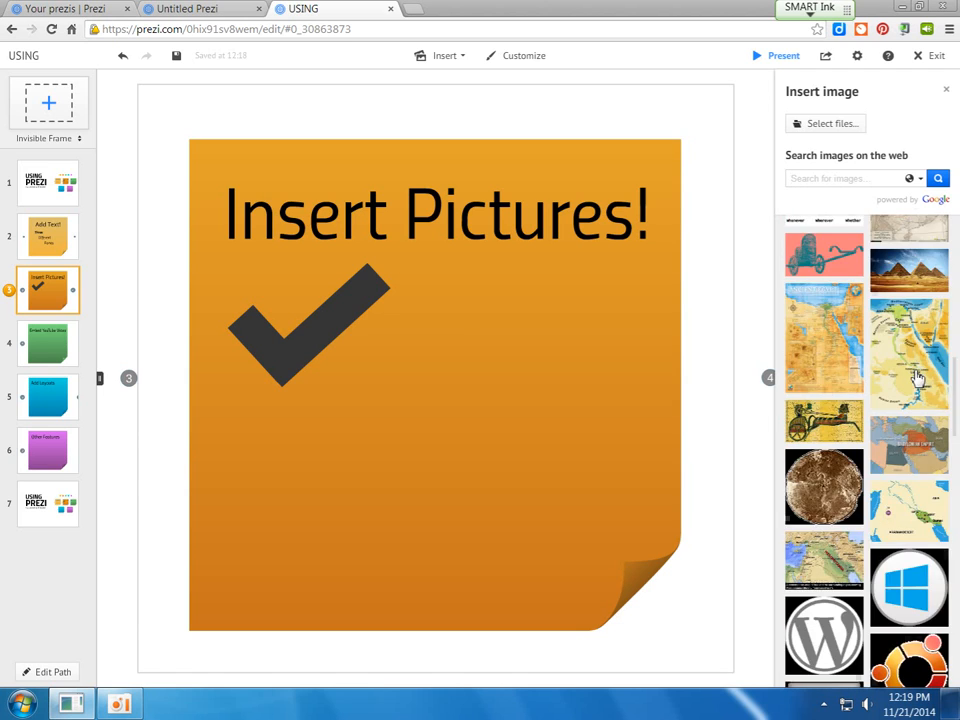
{"action": "scroll", "coordinate": [917, 377], "scroll_direction": "up", "scroll_amount": 5}
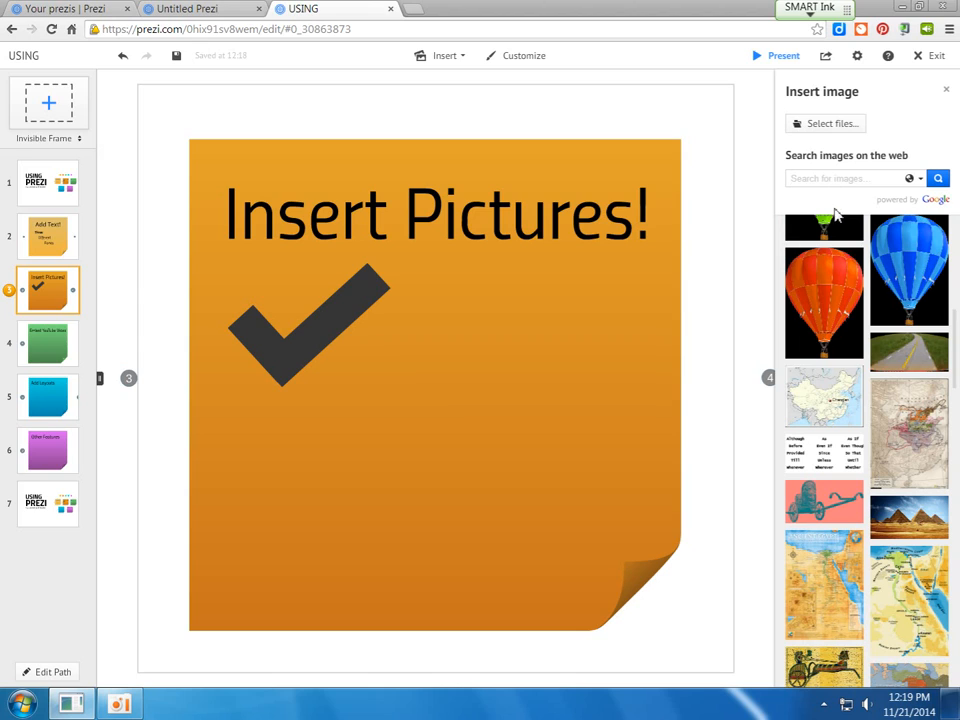
Search the web images for "nutrition" and place the apple-shaped fruit and vegetable picture on the orange note below the heading.
{"action": "type", "text": "nutrition"}
{"action": "key", "text": "Return"}
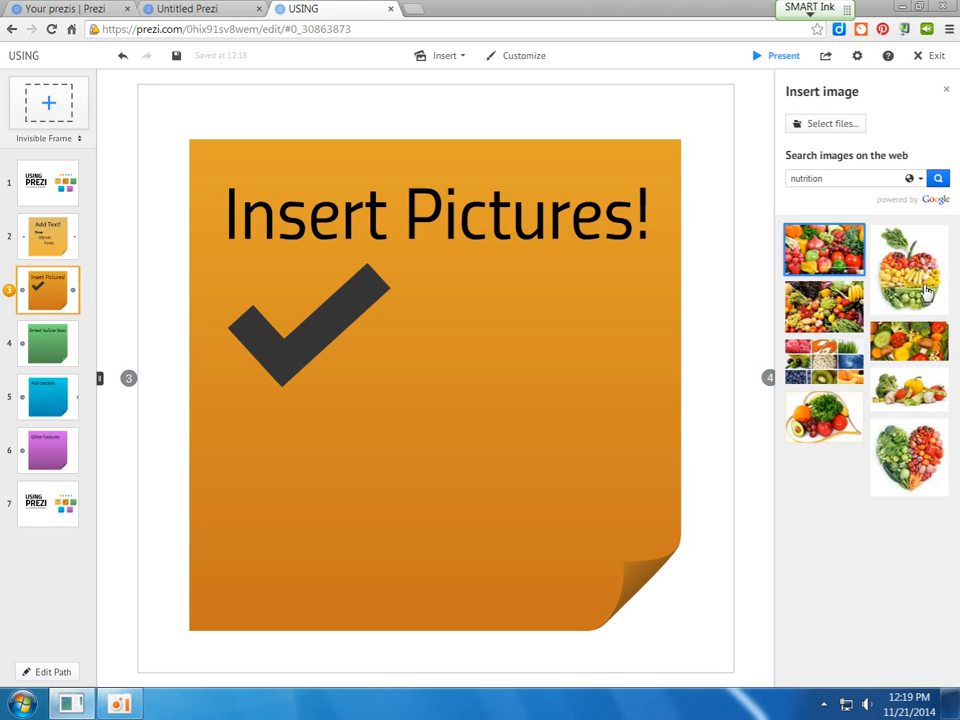
{"action": "left_click_drag", "start_coordinate": [926, 290], "coordinate": [480, 447]}
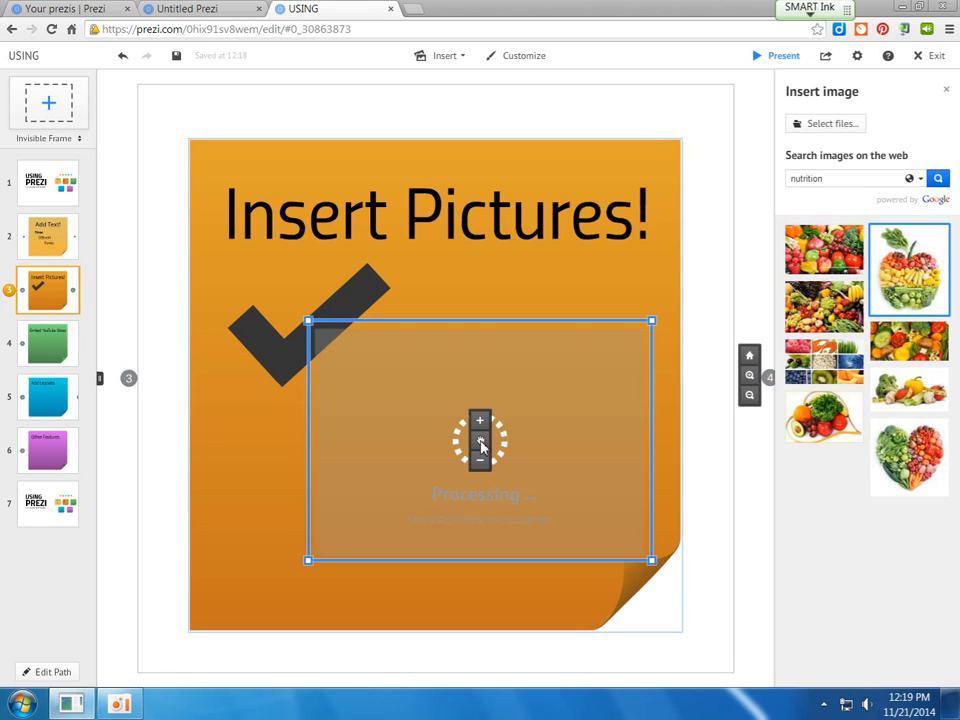
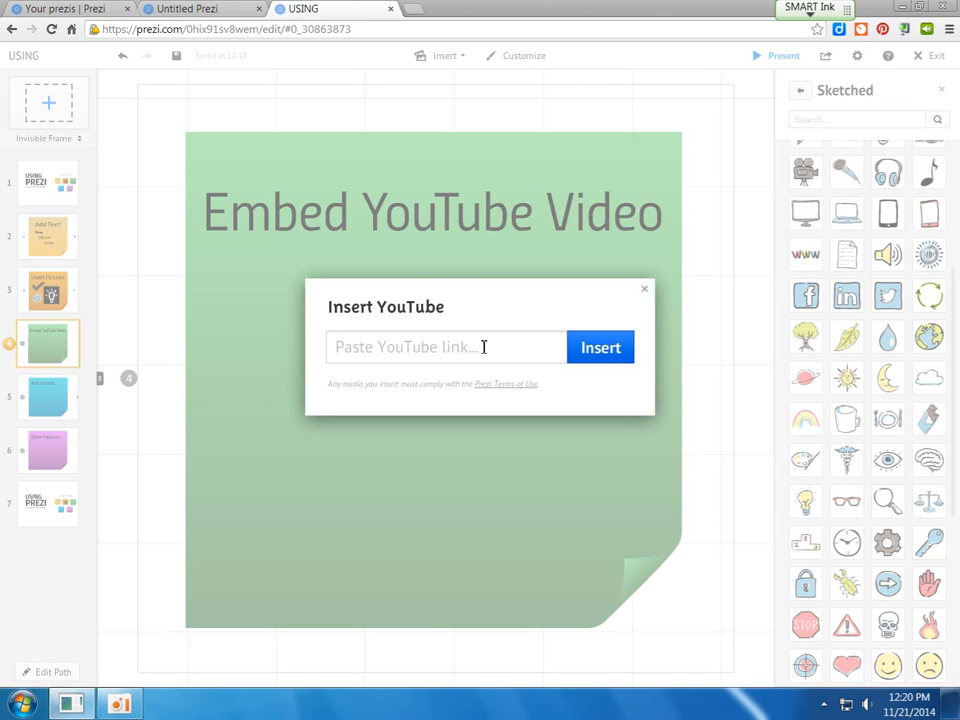
Dismiss the YouTube link prompt and open the single-frame layout choices for the Add Layouts frame.
{"action": "left_click", "coordinate": [646, 291]}
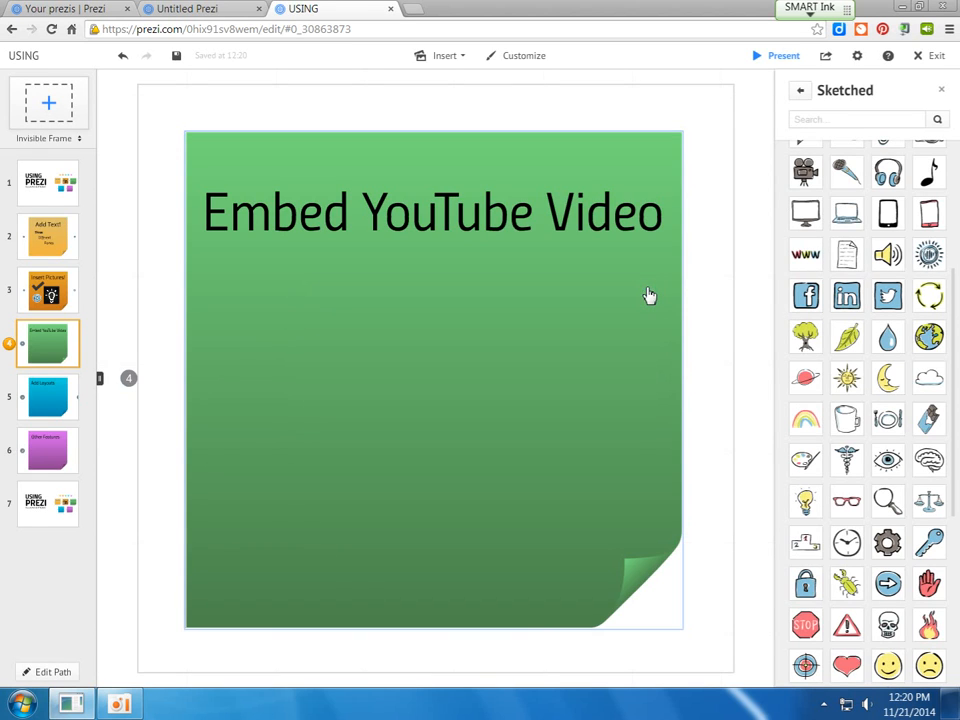
{"action": "left_click", "coordinate": [47, 402]}
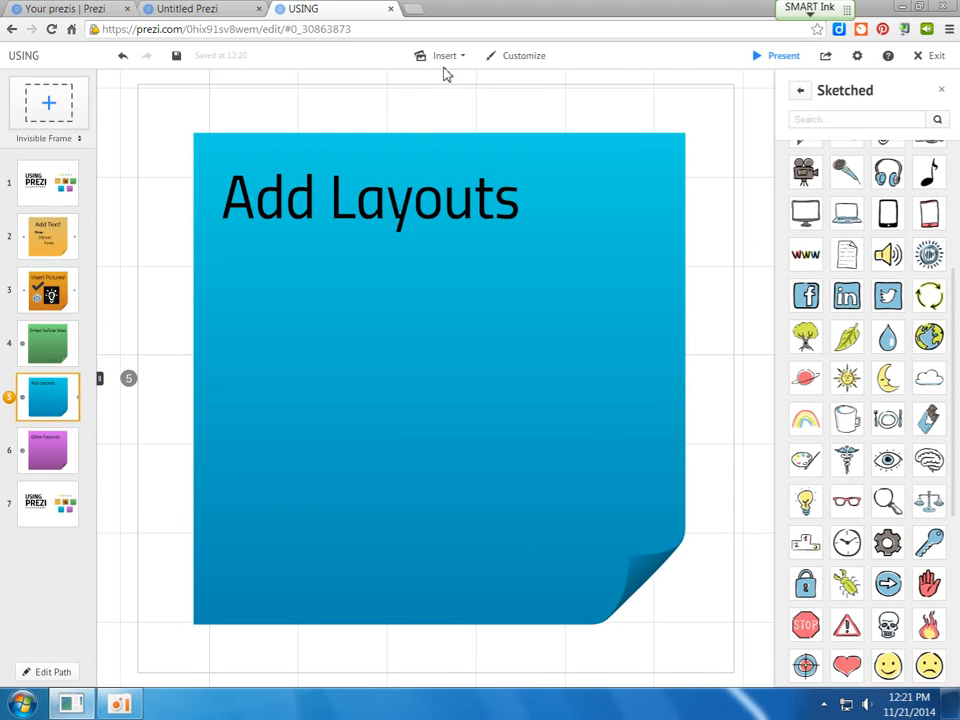
{"action": "left_click", "coordinate": [446, 60]}
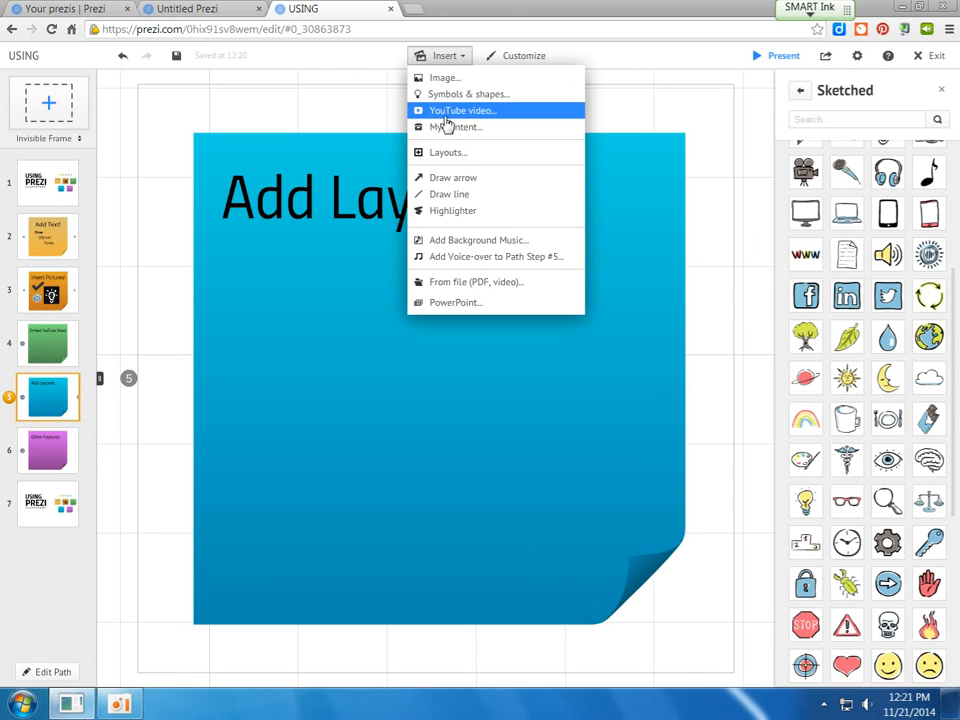
{"action": "left_click", "coordinate": [446, 154]}
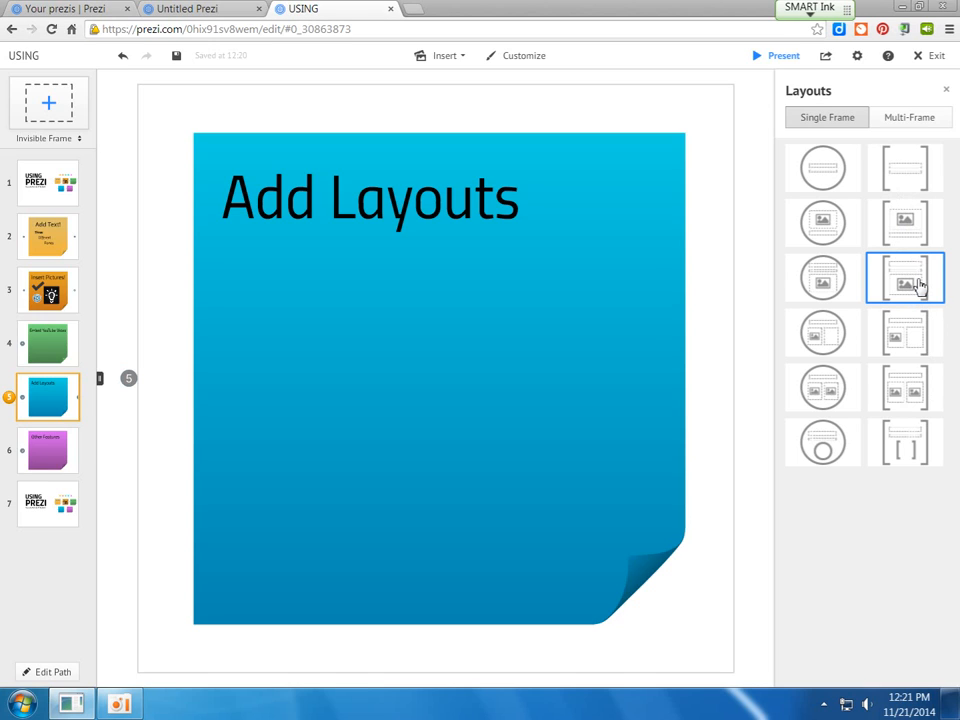
Add the bracket layout with caption and text above an image, enlarge it slightly, and position it beneath the left part of the Add Layouts heading.
{"action": "left_click_drag", "start_coordinate": [918, 285], "coordinate": [414, 360]}
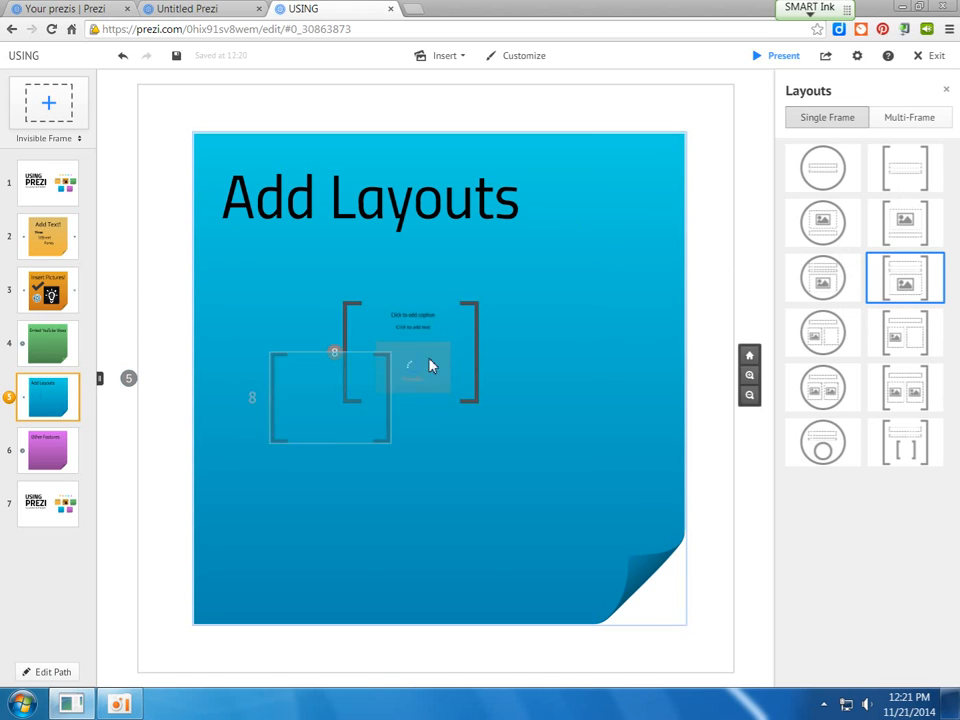
{"action": "left_click_drag", "start_coordinate": [486, 411], "coordinate": [500, 437]}
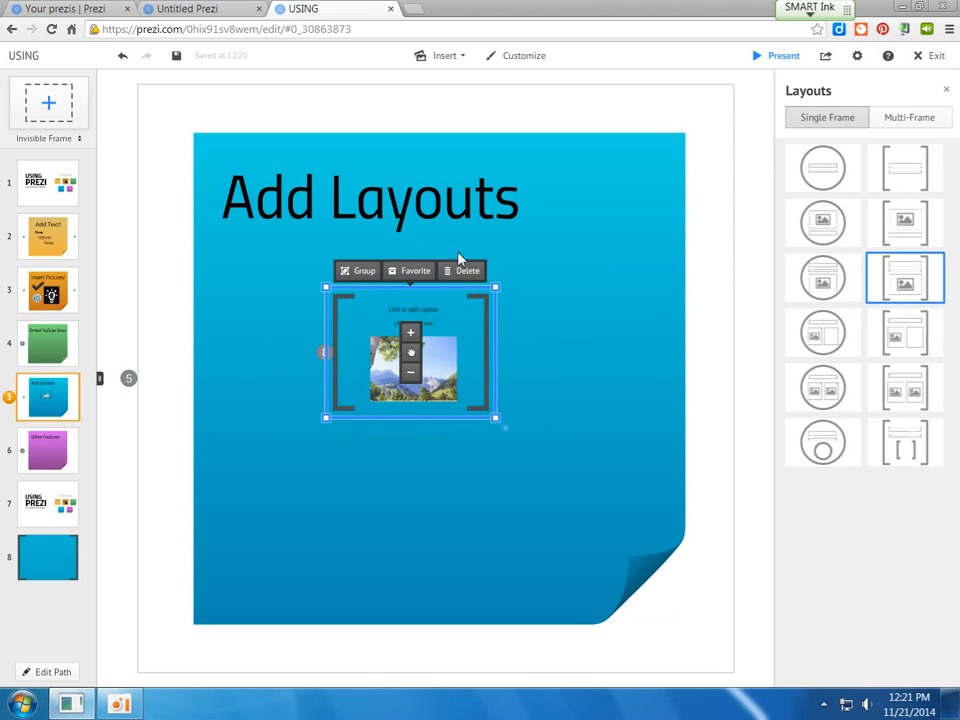
{"action": "left_click_drag", "start_coordinate": [422, 360], "coordinate": [322, 326]}
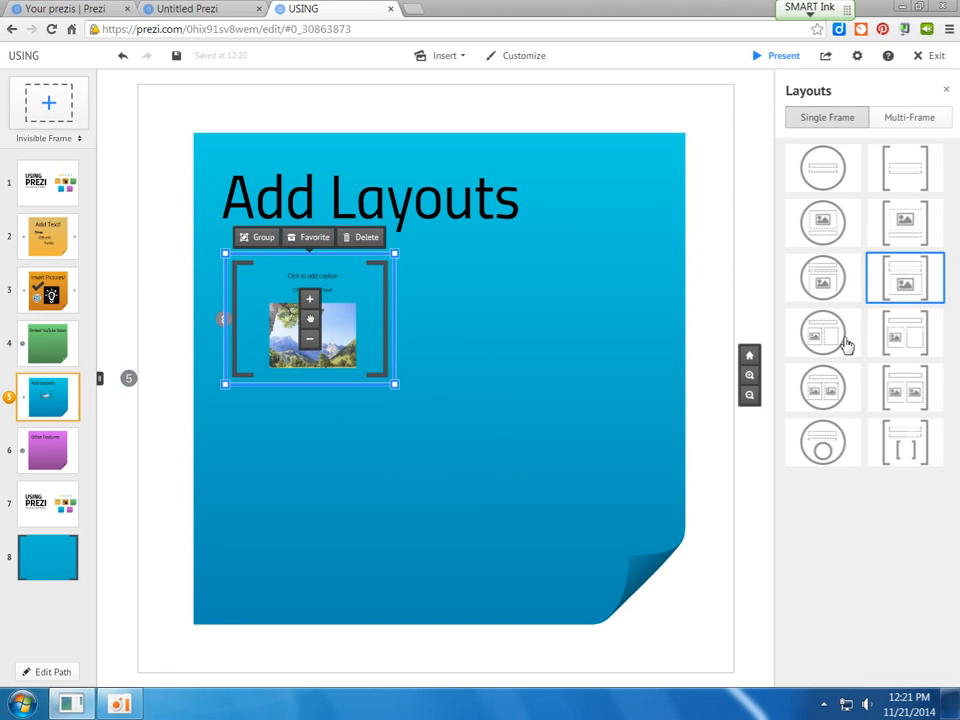
Add the bracket layout with an image beside text to the right of the first layout and enlarge it.
{"action": "left_click_drag", "start_coordinate": [905, 345], "coordinate": [574, 332]}
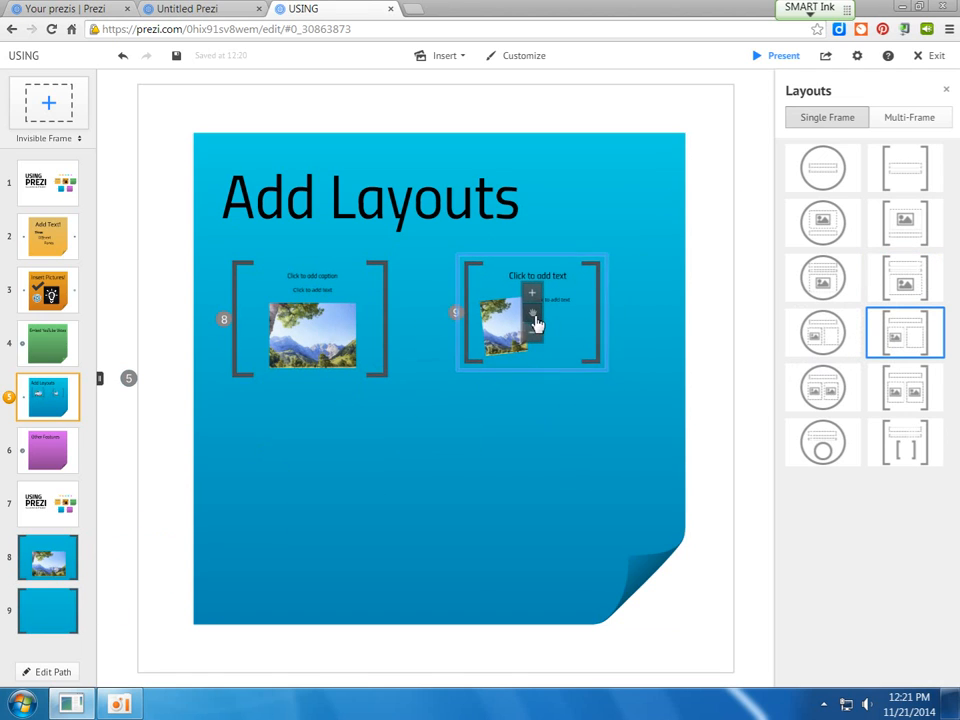
{"action": "left_click", "coordinate": [536, 322]}
{"action": "mouse_move", "coordinate": [634, 381]}
{"action": "left_mouse_down"}
{"action": "mouse_move", "coordinate": [645, 400]}
{"action": "mouse_move", "coordinate": [640, 389]}
{"action": "left_mouse_up"}
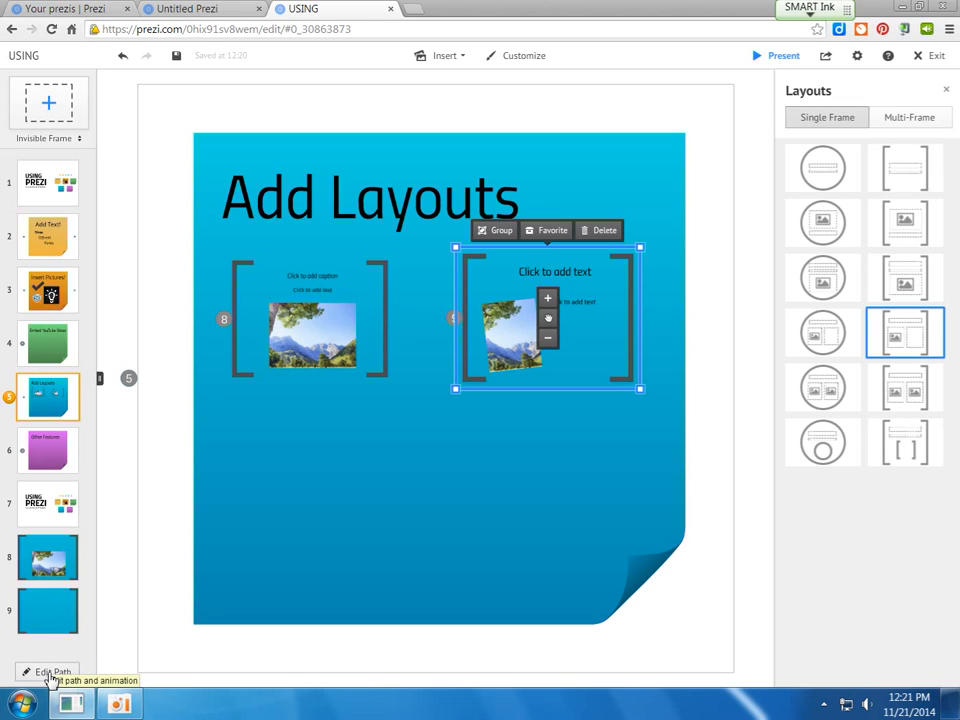
Move the two new layout frames to path positions 6 and 7, and preview them before returning to the Add Layouts frame.
{"action": "left_click_drag", "start_coordinate": [63, 568], "coordinate": [47, 448]}
{"action": "left_click_drag", "start_coordinate": [55, 612], "coordinate": [44, 492]}
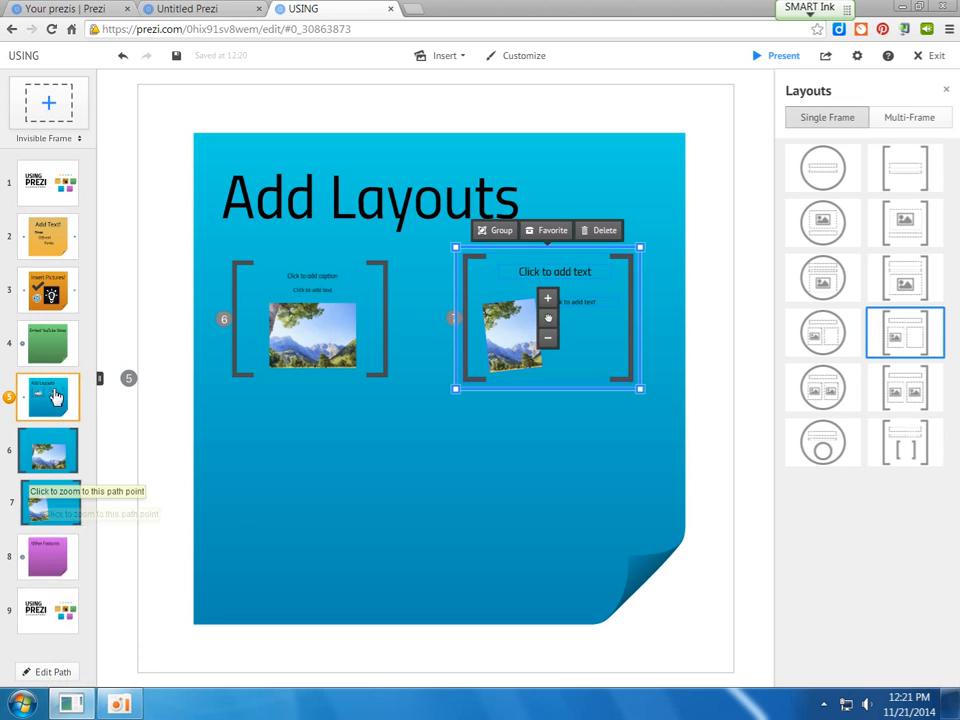
{"action": "left_click", "coordinate": [57, 399]}
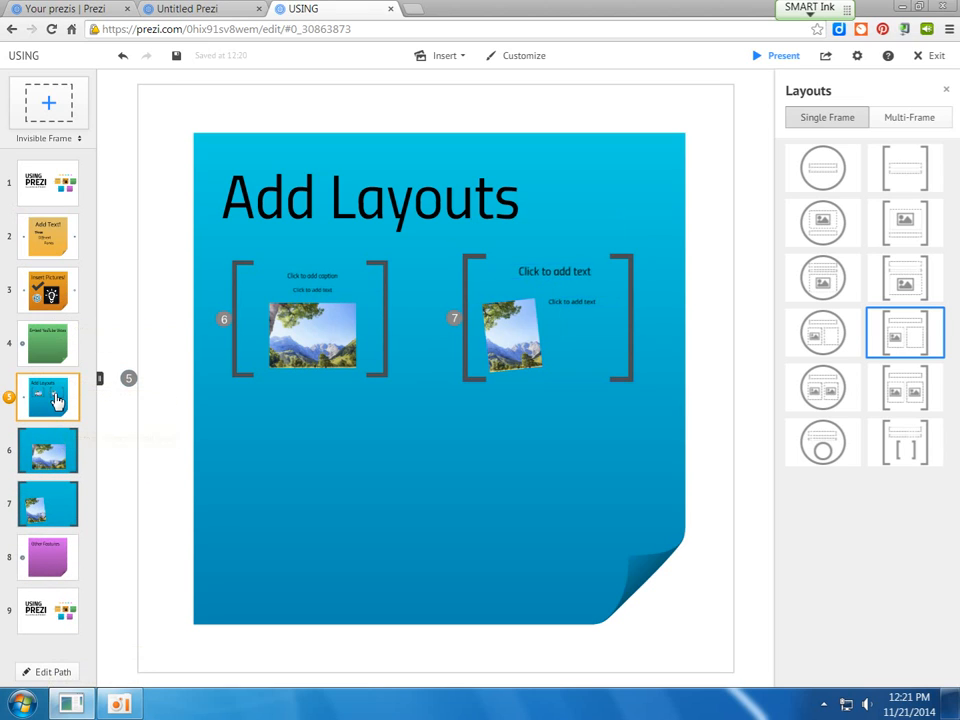
{"action": "left_click", "coordinate": [58, 440]}
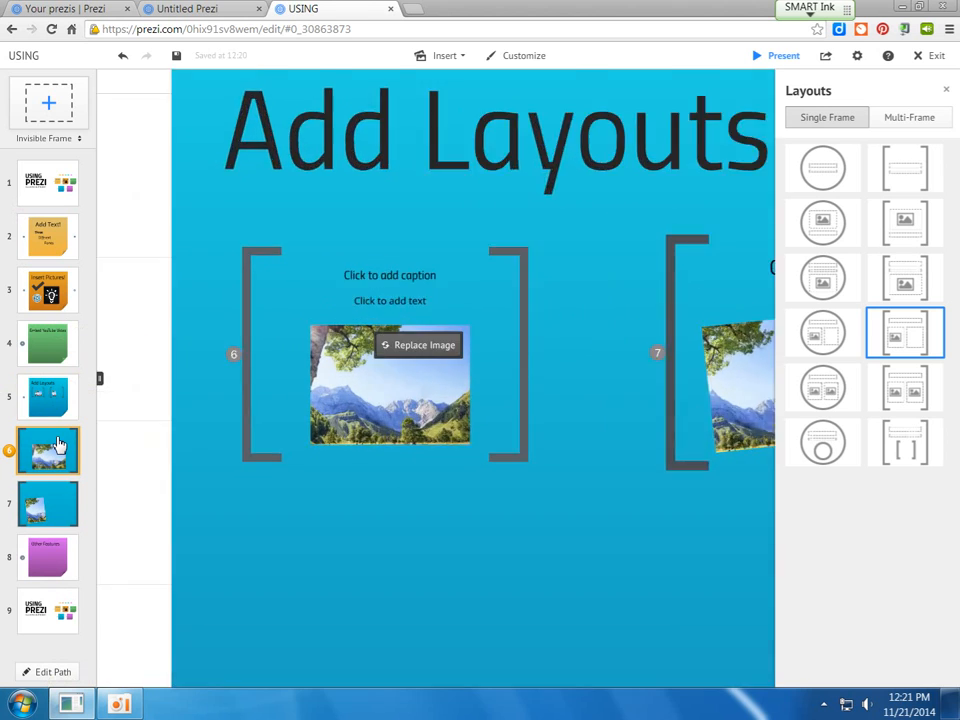
{"action": "left_click", "coordinate": [63, 506]}
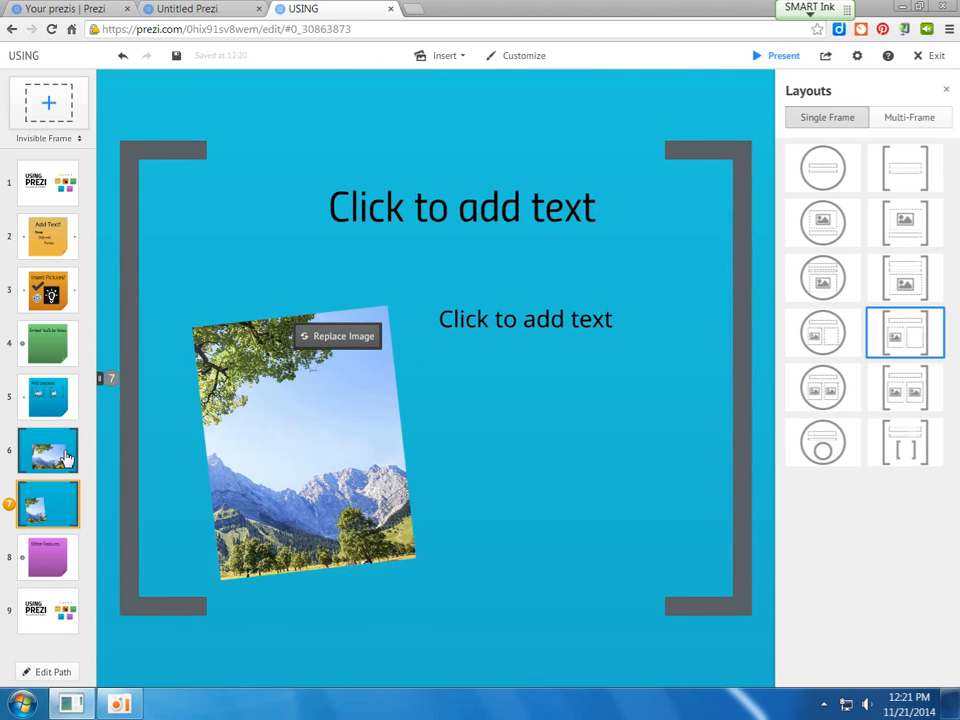
{"action": "left_click", "coordinate": [61, 405]}
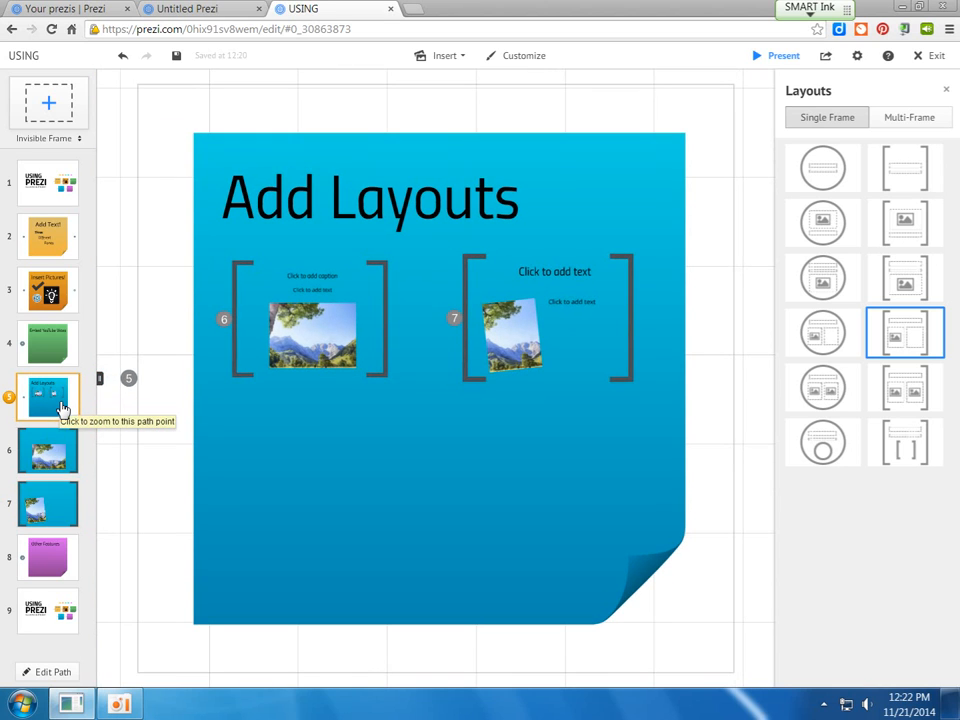
Add an enlarged two-image bracket layout centred below the other two and move it to path position 8.
{"action": "left_click_drag", "start_coordinate": [921, 403], "coordinate": [436, 510]}
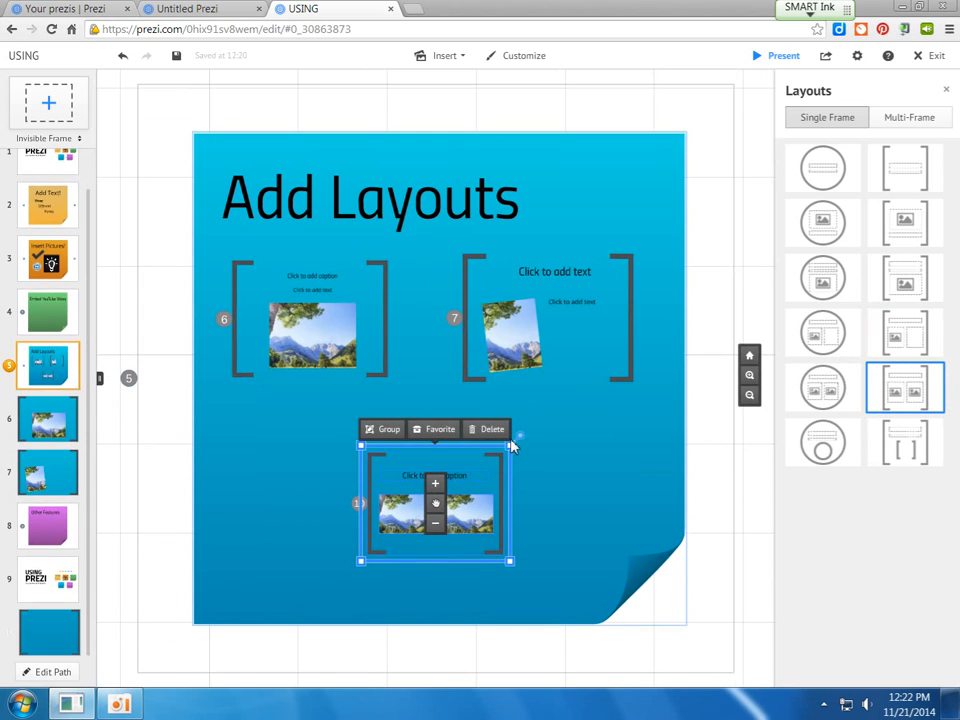
{"action": "left_click_drag", "start_coordinate": [525, 448], "coordinate": [559, 439]}
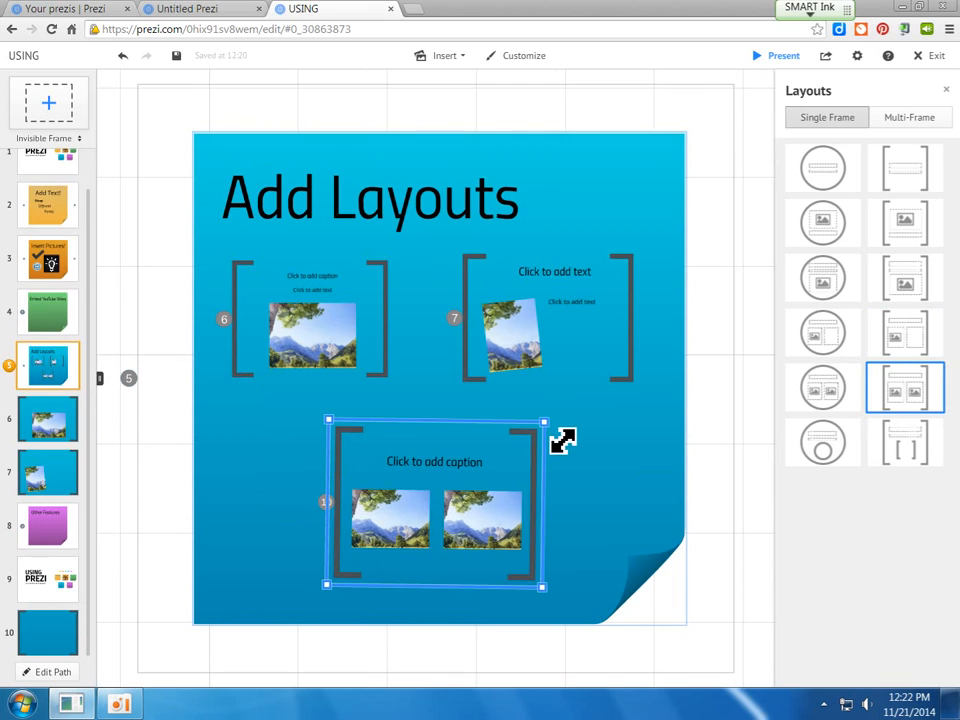
{"action": "left_click_drag", "start_coordinate": [436, 513], "coordinate": [439, 506]}
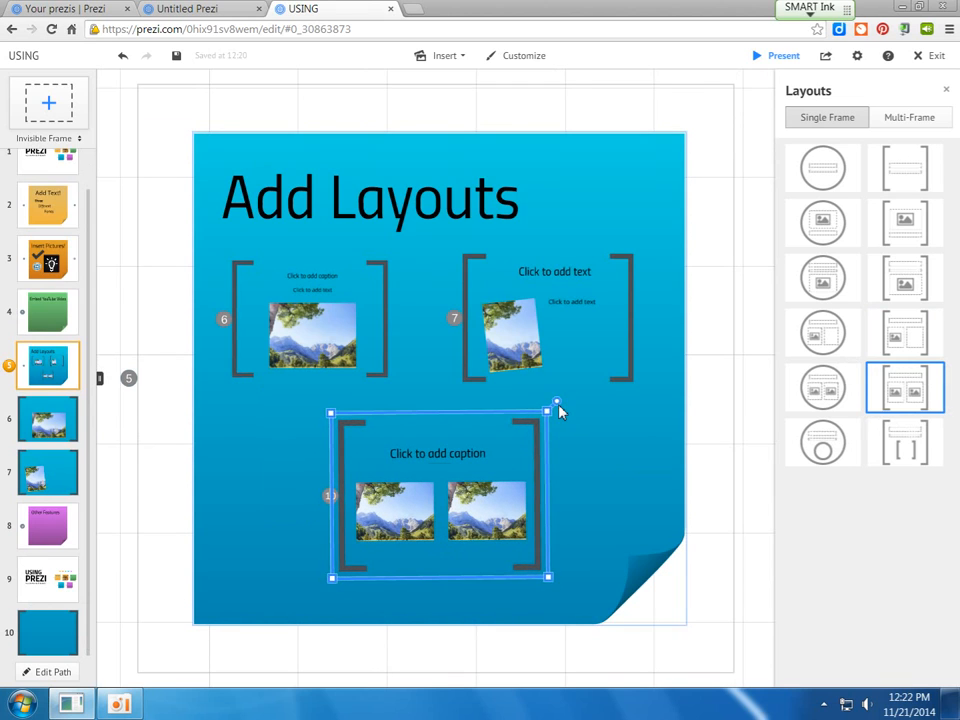
{"action": "left_click", "coordinate": [278, 538]}
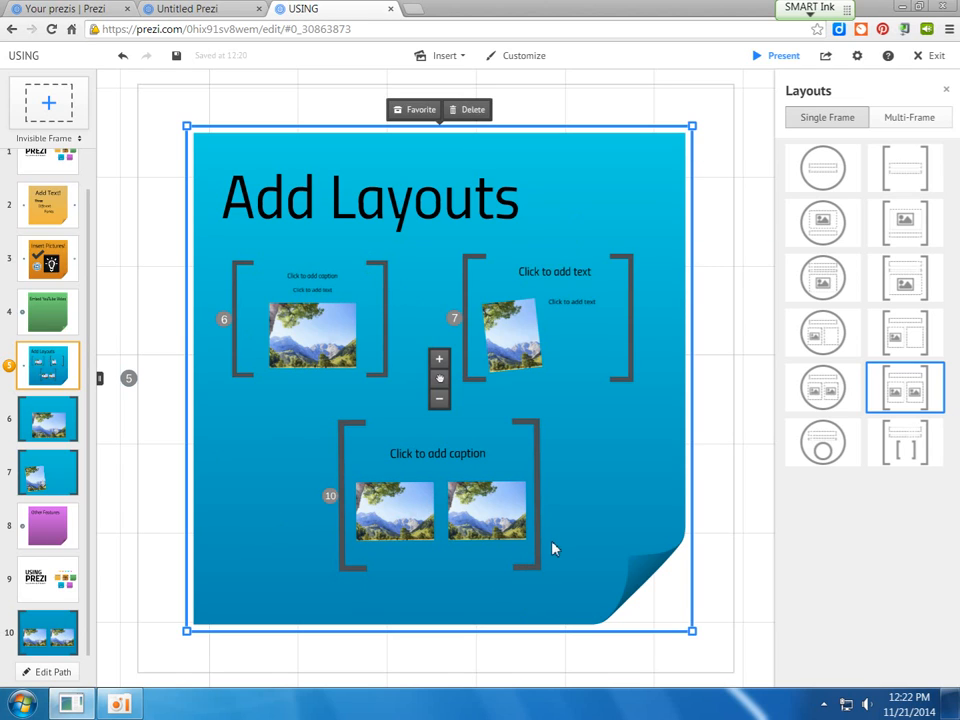
{"action": "mouse_move", "coordinate": [55, 622]}
{"action": "left_mouse_down"}
{"action": "mouse_move", "coordinate": [32, 502]}
{"action": "mouse_move", "coordinate": [42, 530]}
{"action": "left_mouse_up"}
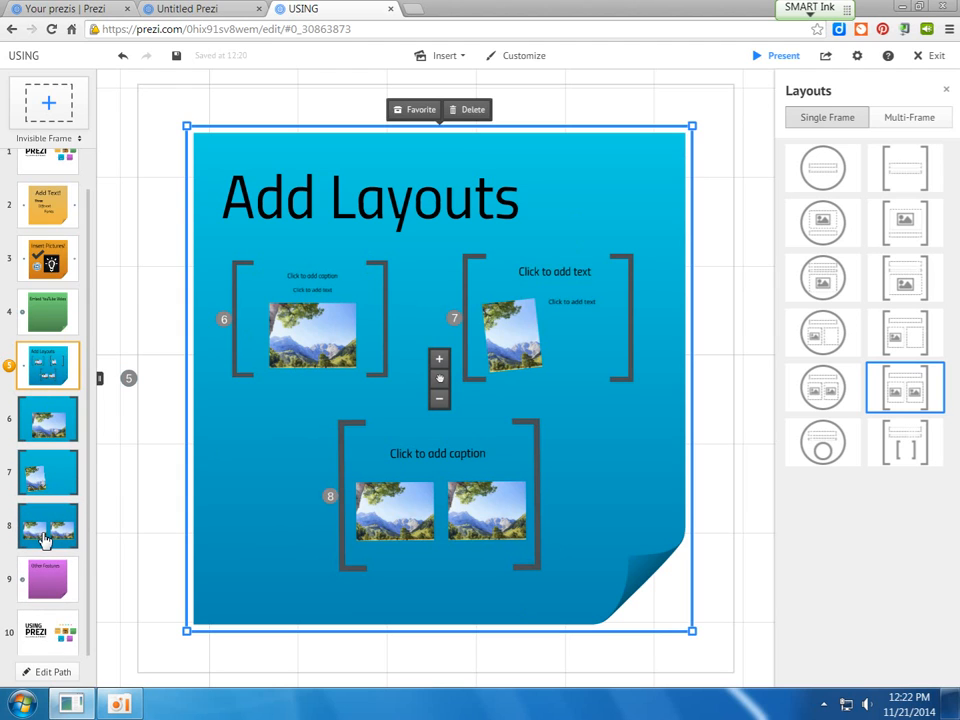
Draw an arrow pointing up to the right below the Other Features heading on the purple note and colour it yellow.
{"action": "left_click", "coordinate": [48, 578]}
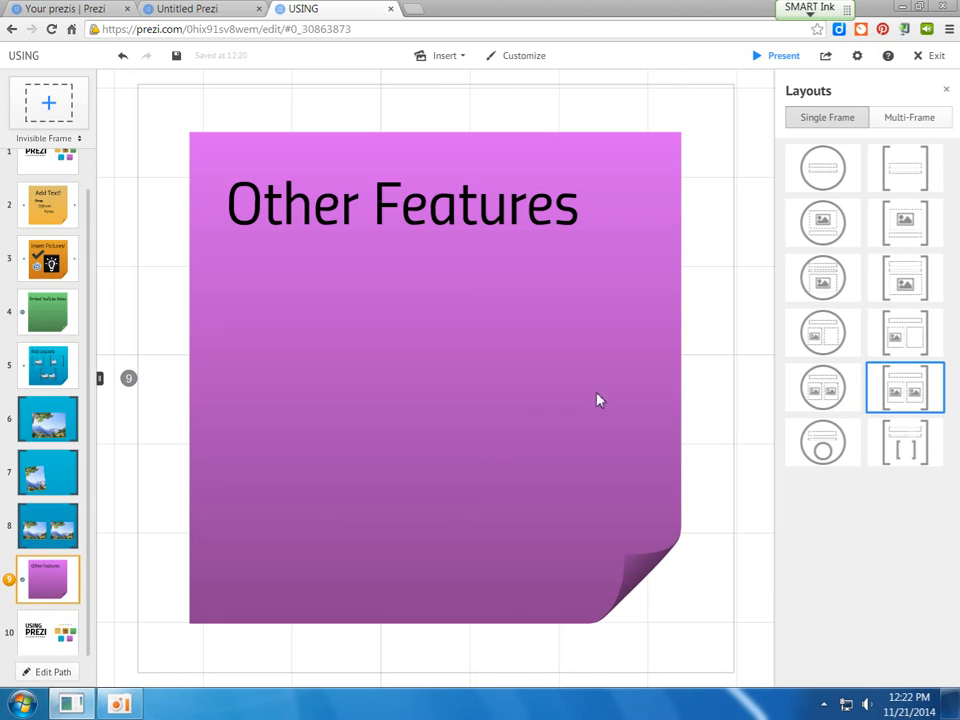
{"action": "left_click", "coordinate": [949, 93]}
{"action": "left_click", "coordinate": [436, 58]}
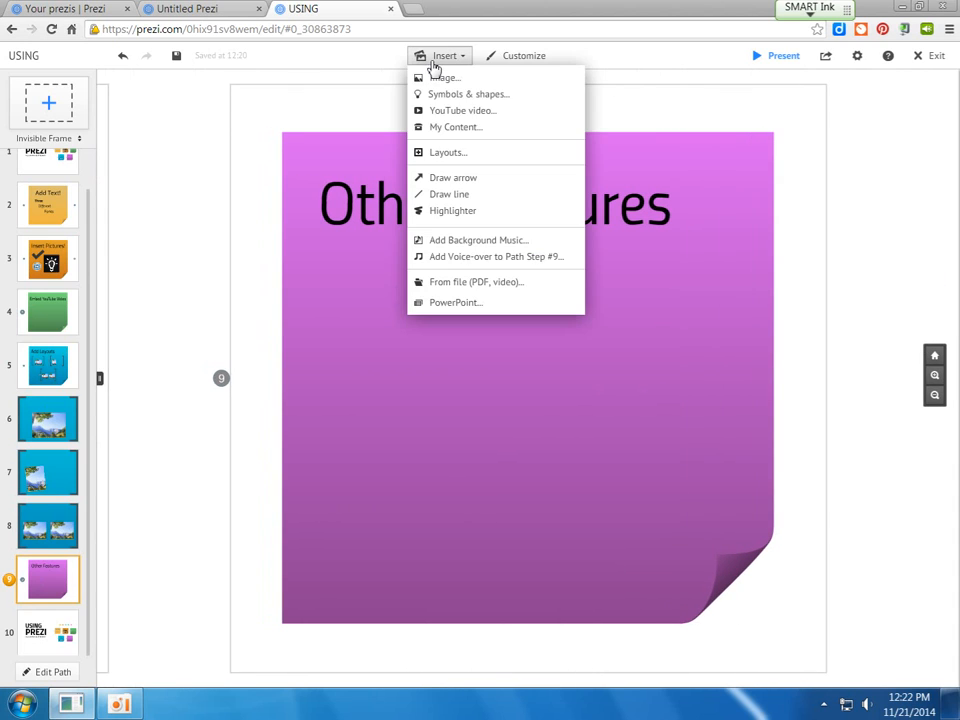
{"action": "left_click", "coordinate": [446, 178]}
{"action": "mouse_move", "coordinate": [347, 383]}
{"action": "left_mouse_down"}
{"action": "mouse_move", "coordinate": [610, 257]}
{"action": "mouse_move", "coordinate": [511, 280]}
{"action": "left_mouse_up"}
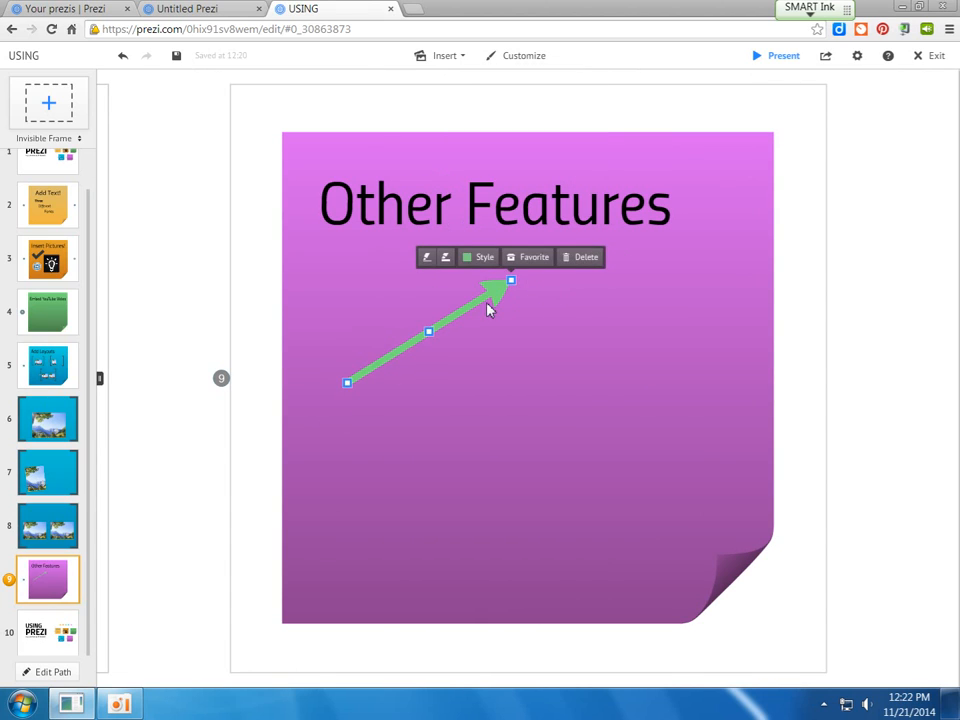
{"action": "left_click", "coordinate": [474, 258]}
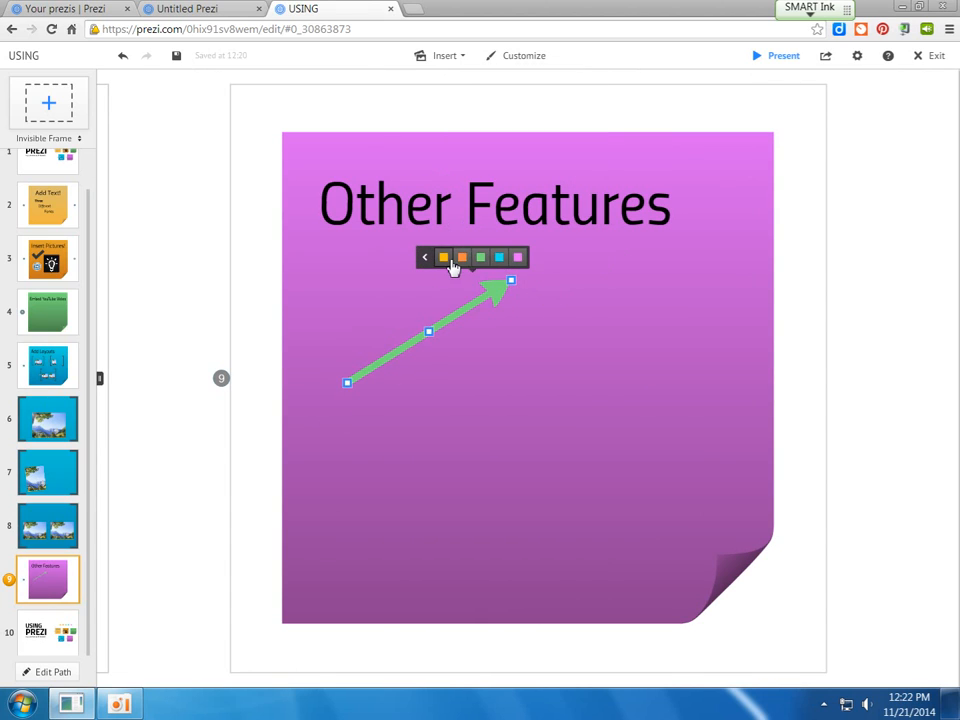
{"action": "left_click", "coordinate": [443, 259]}
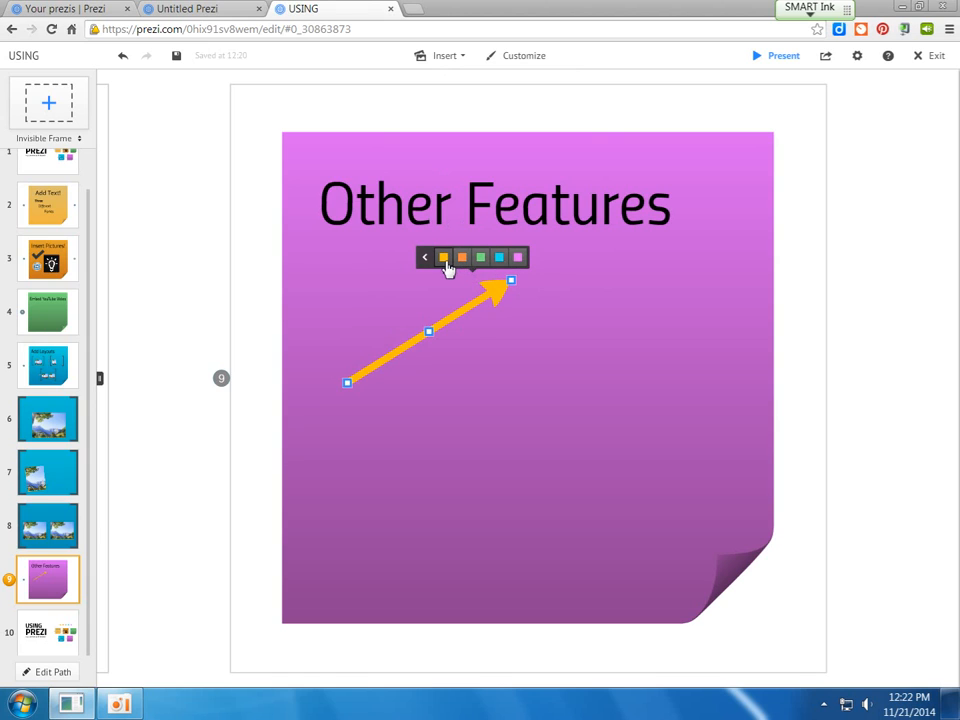
Shorten the yellow arrow by moving its tail end inward, and adjust its thickness to make it heavier.
{"action": "left_click", "coordinate": [520, 364]}
{"action": "left_click", "coordinate": [405, 350]}
{"action": "mouse_move", "coordinate": [348, 383]}
{"action": "left_mouse_down"}
{"action": "mouse_move", "coordinate": [393, 358]}
{"action": "mouse_move", "coordinate": [370, 370]}
{"action": "mouse_move", "coordinate": [444, 360]}
{"action": "mouse_move", "coordinate": [420, 390]}
{"action": "mouse_move", "coordinate": [420, 366]}
{"action": "left_mouse_up"}
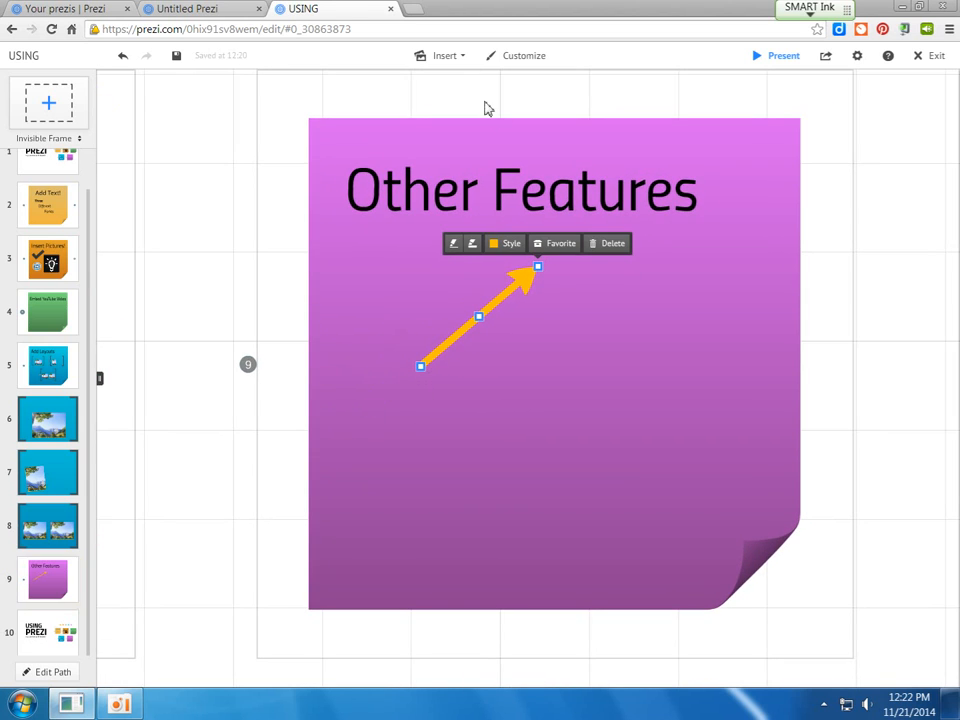
{"action": "left_click", "coordinate": [474, 243]}
{"action": "left_click", "coordinate": [455, 247]}
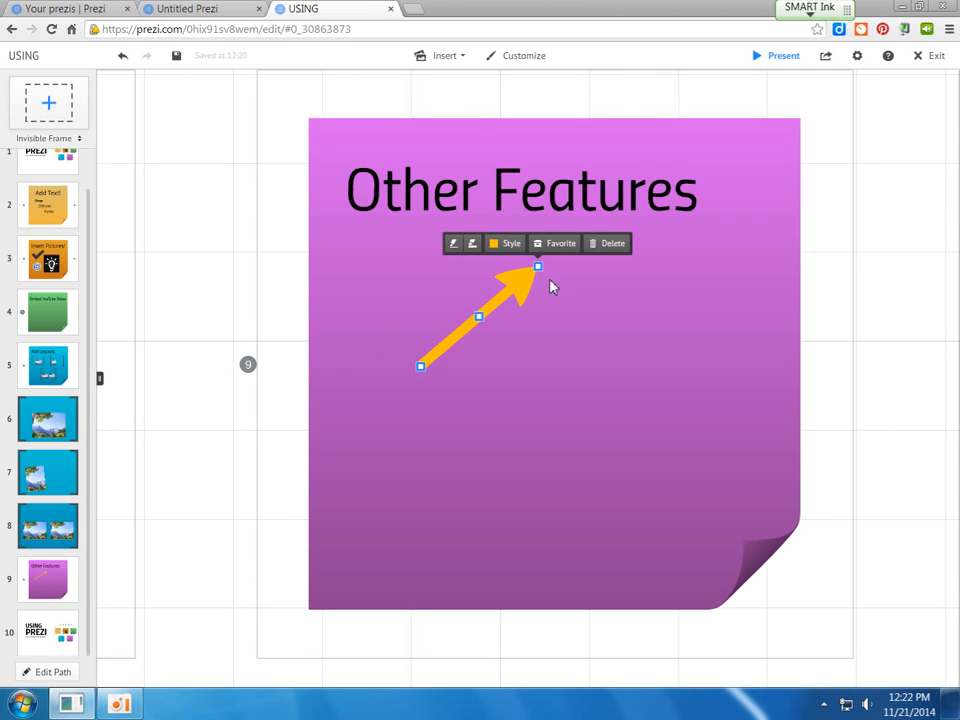
Delete the yellow arrow and draw a horizontal green line underlining the Other Features heading.
{"action": "key", "text": "Delete"}
{"action": "left_click", "coordinate": [446, 59]}
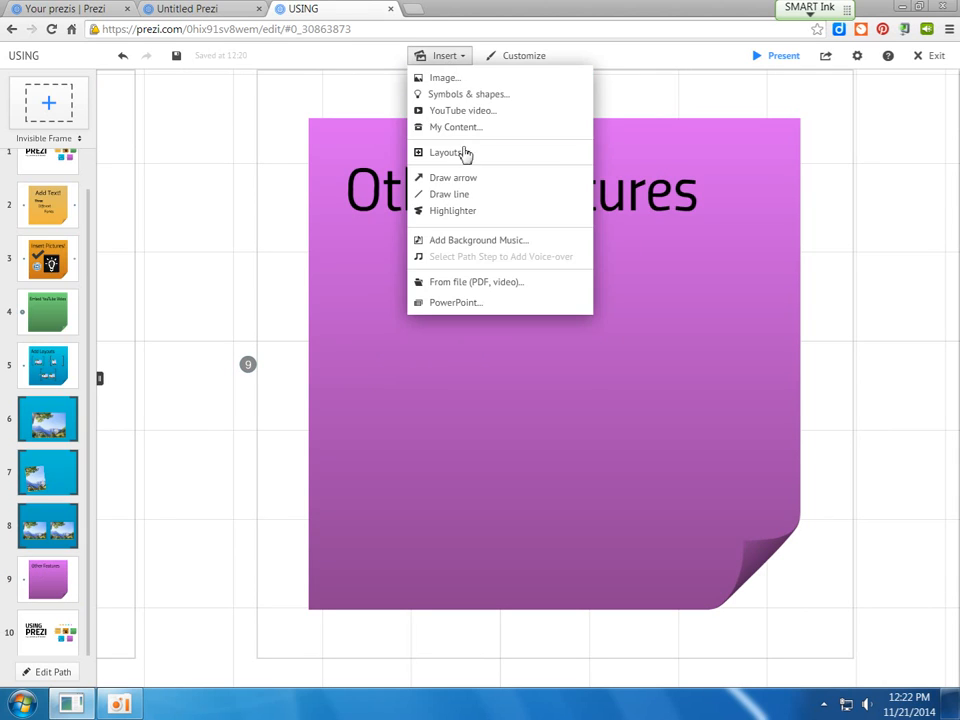
{"action": "left_click", "coordinate": [465, 196]}
{"action": "left_click_drag", "start_coordinate": [361, 227], "coordinate": [670, 227]}
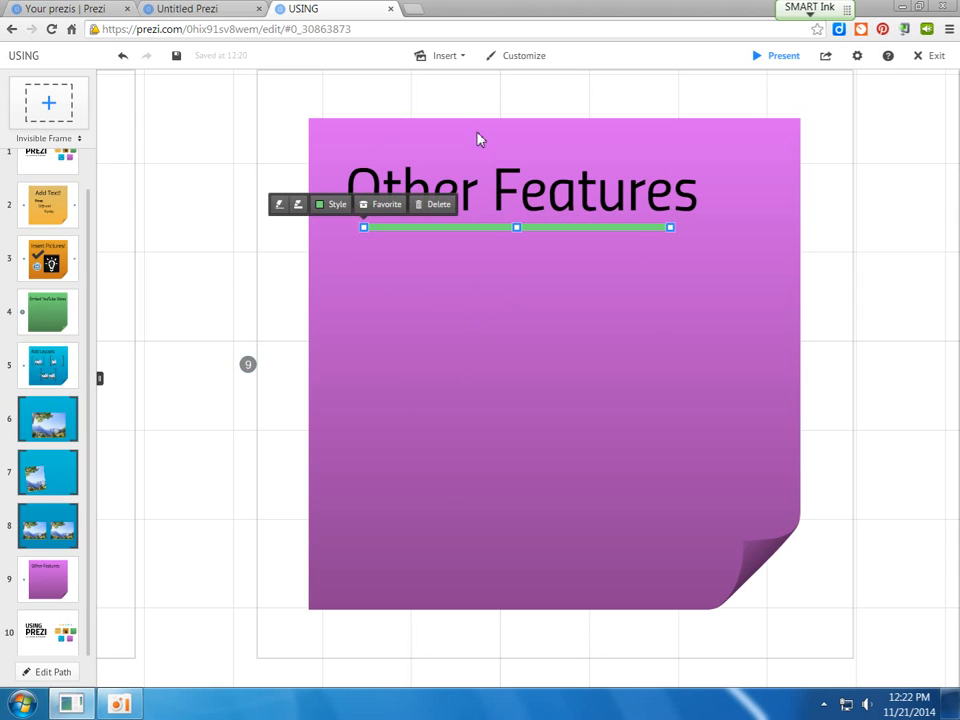
Highlight the Other Features heading with a blue highlighter stroke, and resize and shift the stroke to span the heading.
{"action": "left_click", "coordinate": [449, 58]}
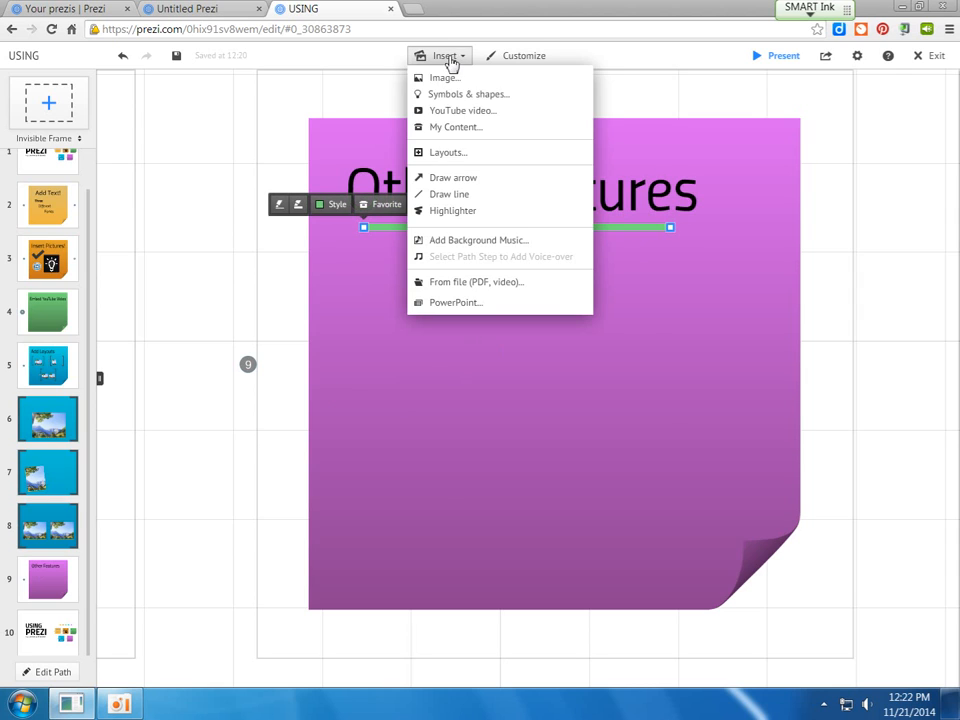
{"action": "left_click", "coordinate": [459, 214]}
{"action": "left_click_drag", "start_coordinate": [497, 187], "coordinate": [700, 184]}
{"action": "left_click", "coordinate": [586, 188]}
{"action": "left_click", "coordinate": [587, 189]}
{"action": "left_click", "coordinate": [597, 168]}
{"action": "left_click", "coordinate": [597, 168]}
{"action": "left_click", "coordinate": [597, 168]}
{"action": "left_click", "coordinate": [598, 199]}
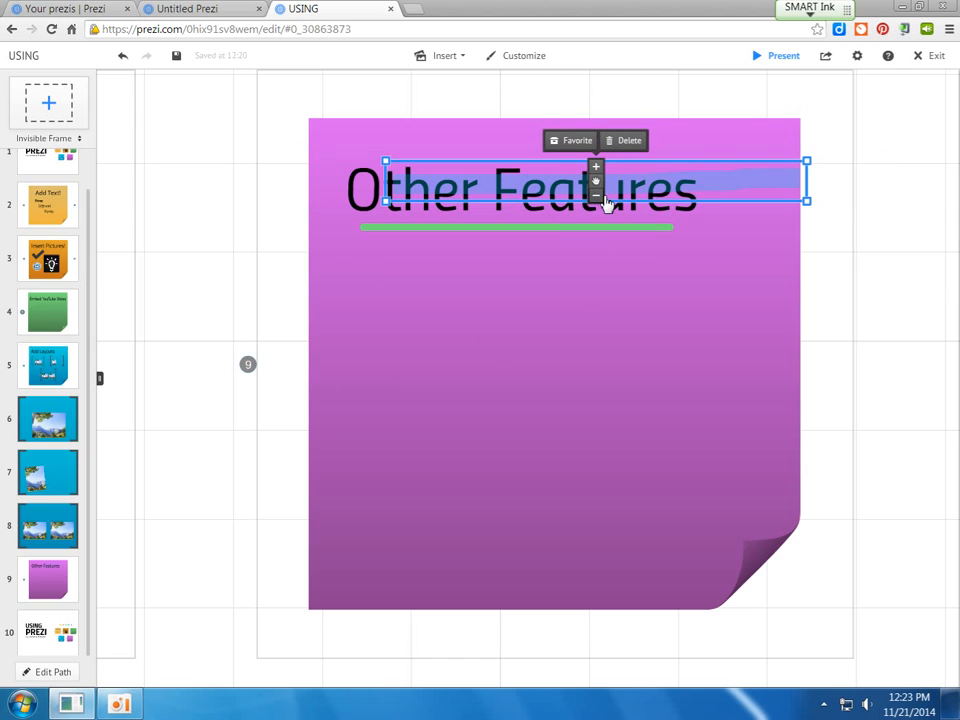
{"action": "mouse_move", "coordinate": [817, 210]}
{"action": "left_mouse_down"}
{"action": "mouse_move", "coordinate": [817, 246]}
{"action": "mouse_move", "coordinate": [798, 216]}
{"action": "left_mouse_up"}
{"action": "left_click_drag", "start_coordinate": [598, 187], "coordinate": [540, 193]}
{"action": "left_click", "coordinate": [553, 300]}
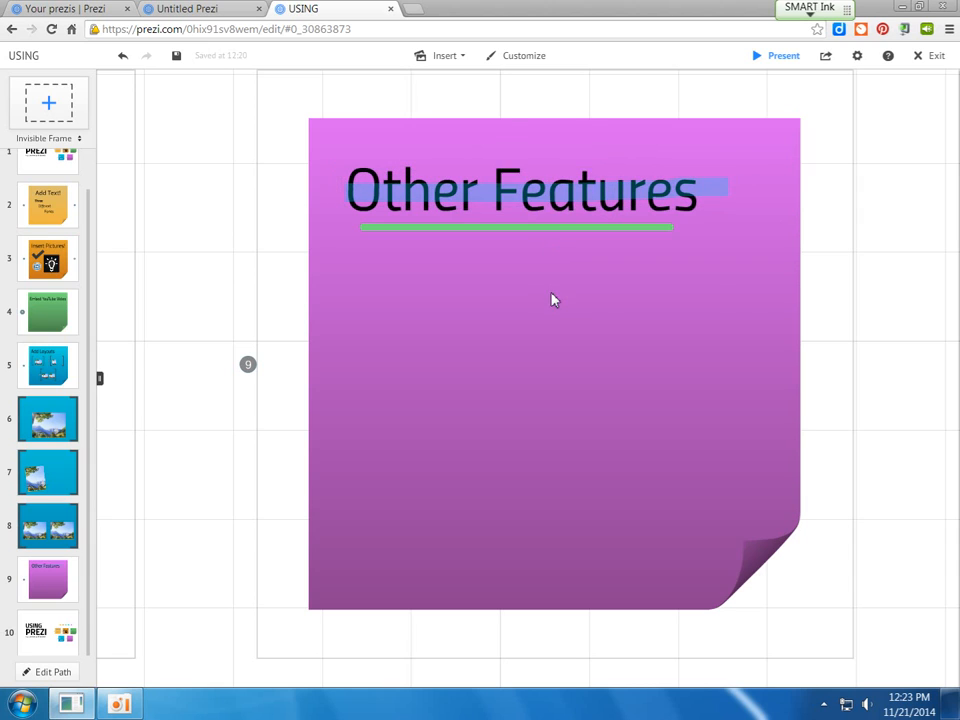
{"action": "left_click", "coordinate": [443, 57]}
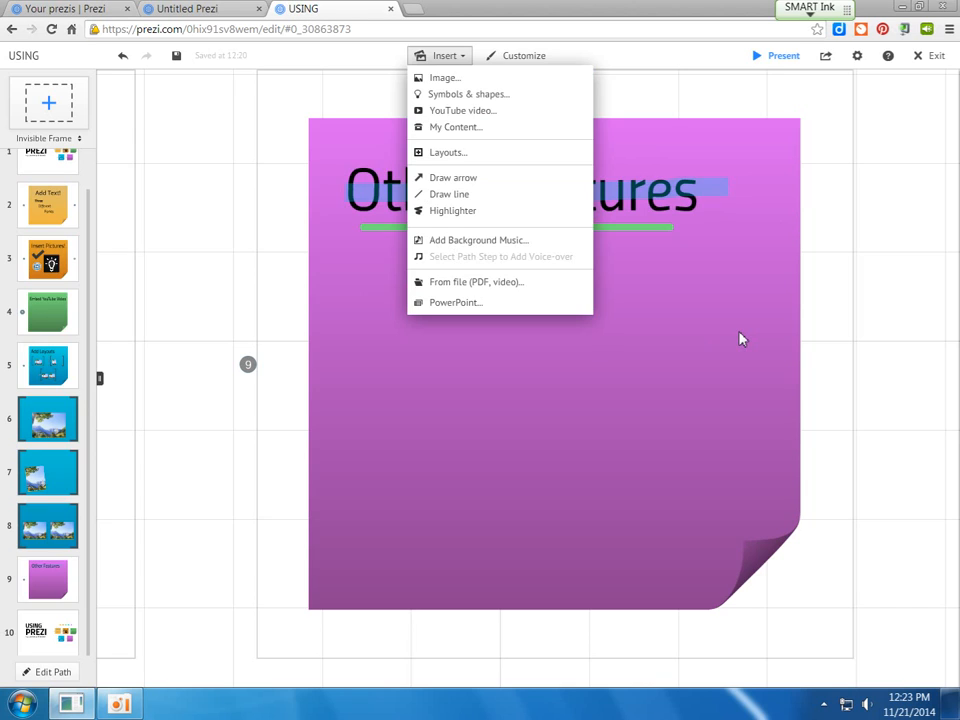
{"action": "left_click", "coordinate": [661, 409]}
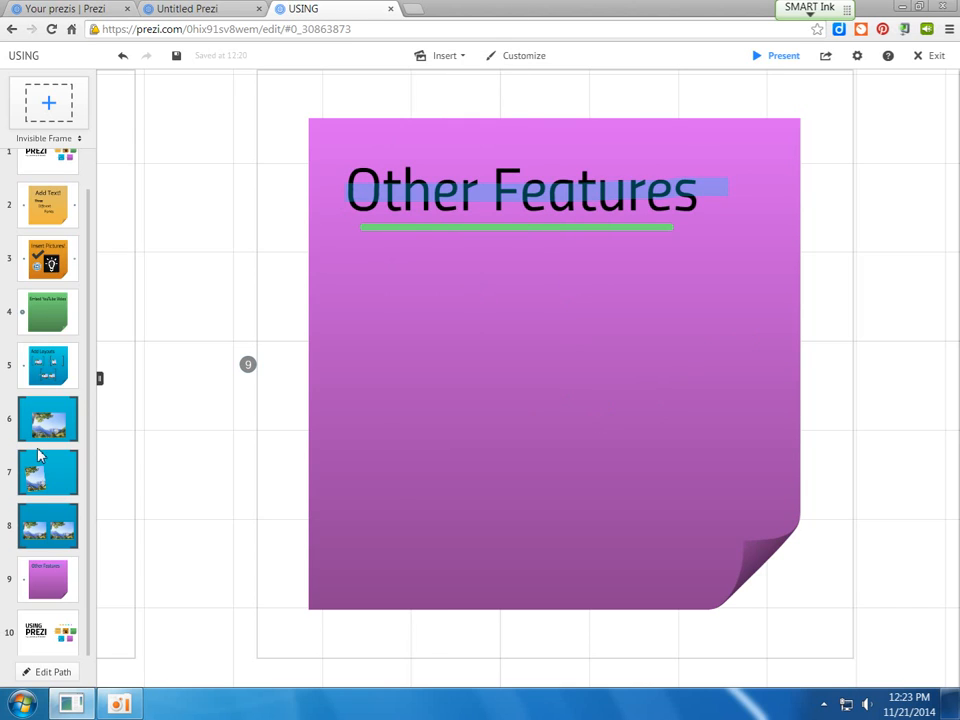
Duplicate the Insert Pictures frame in the overview and place a slightly smaller copy centred below the bottom row of notes.
{"action": "left_click", "coordinate": [40, 641]}
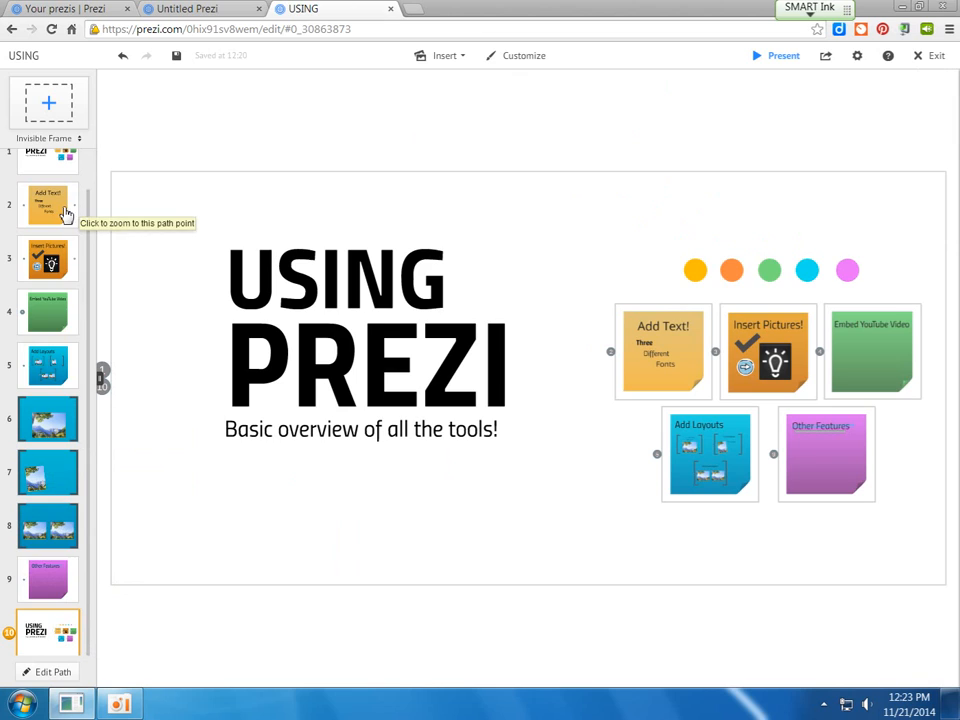
{"action": "mouse_move", "coordinate": [827, 362]}
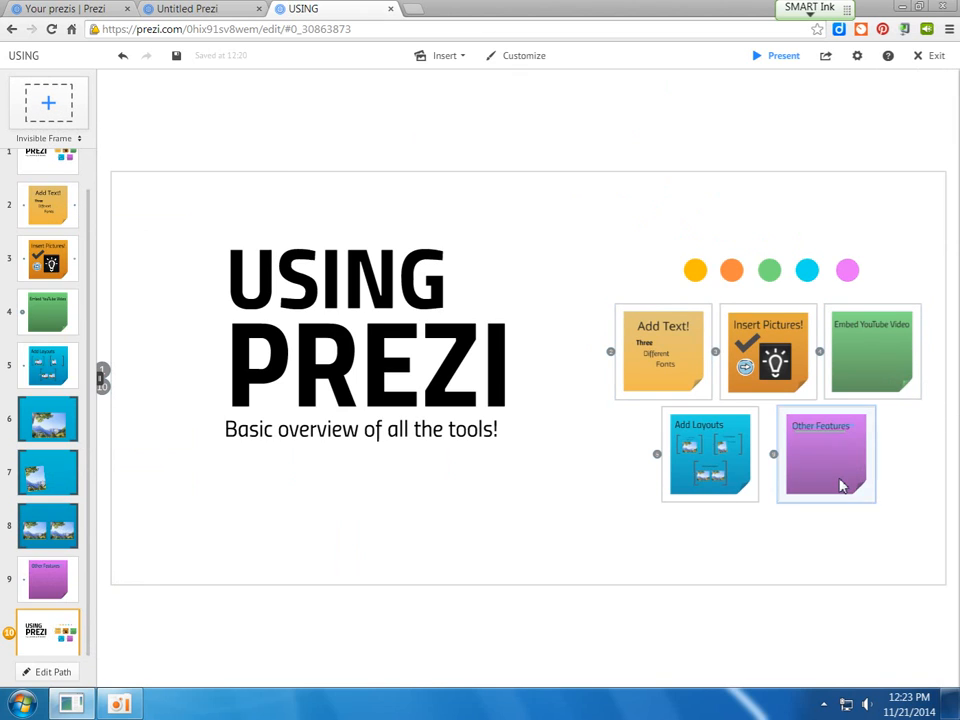
{"action": "left_click_drag", "start_coordinate": [699, 557], "coordinate": [711, 510]}
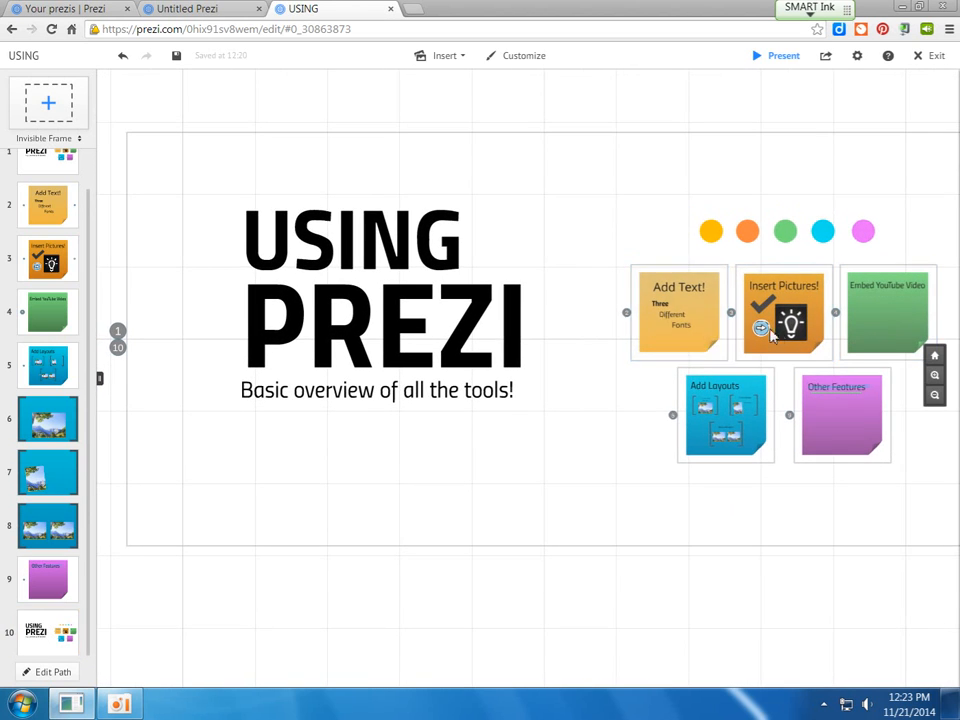
{"action": "left_click", "coordinate": [822, 348]}
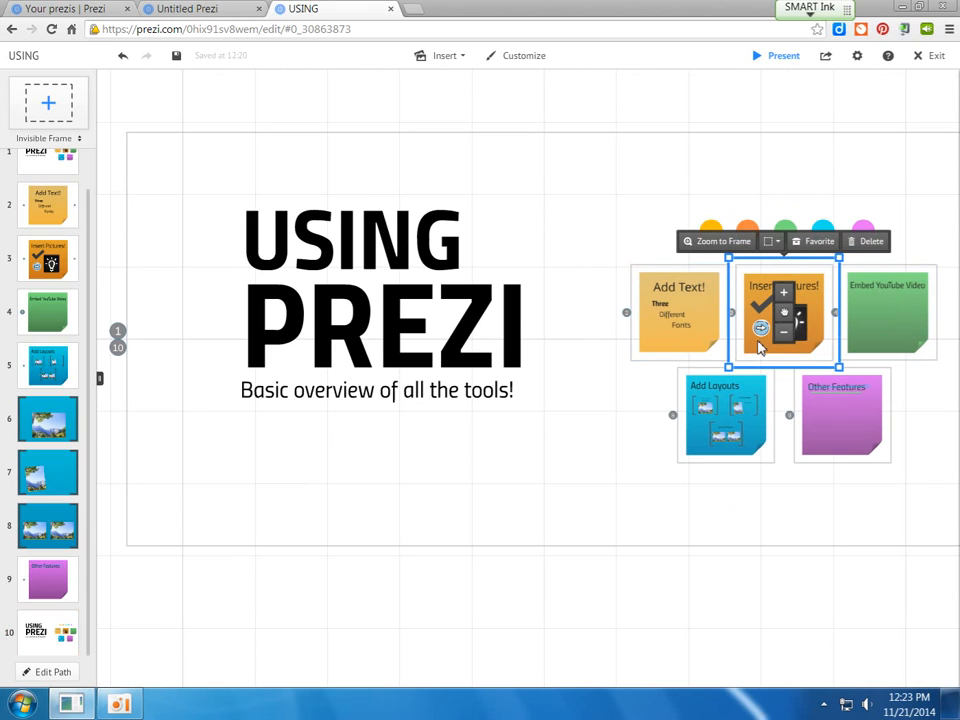
{"action": "key", "text": "ctrl+v"}
{"action": "left_click_drag", "start_coordinate": [543, 388], "coordinate": [812, 512]}
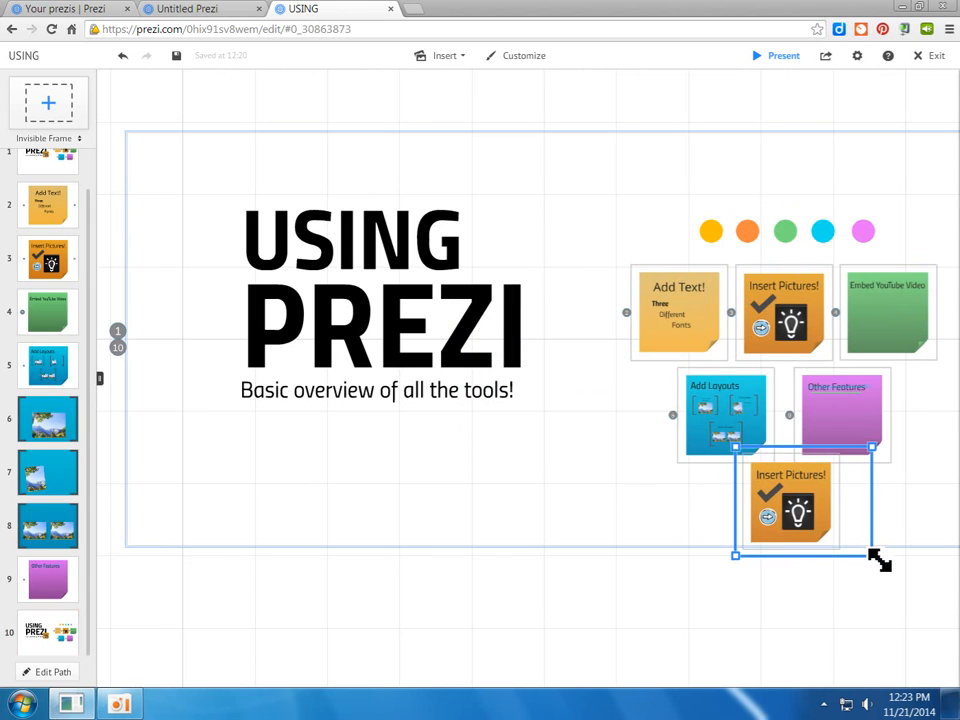
{"action": "left_click_drag", "start_coordinate": [874, 552], "coordinate": [868, 545]}
{"action": "left_click_drag", "start_coordinate": [813, 513], "coordinate": [800, 514]}
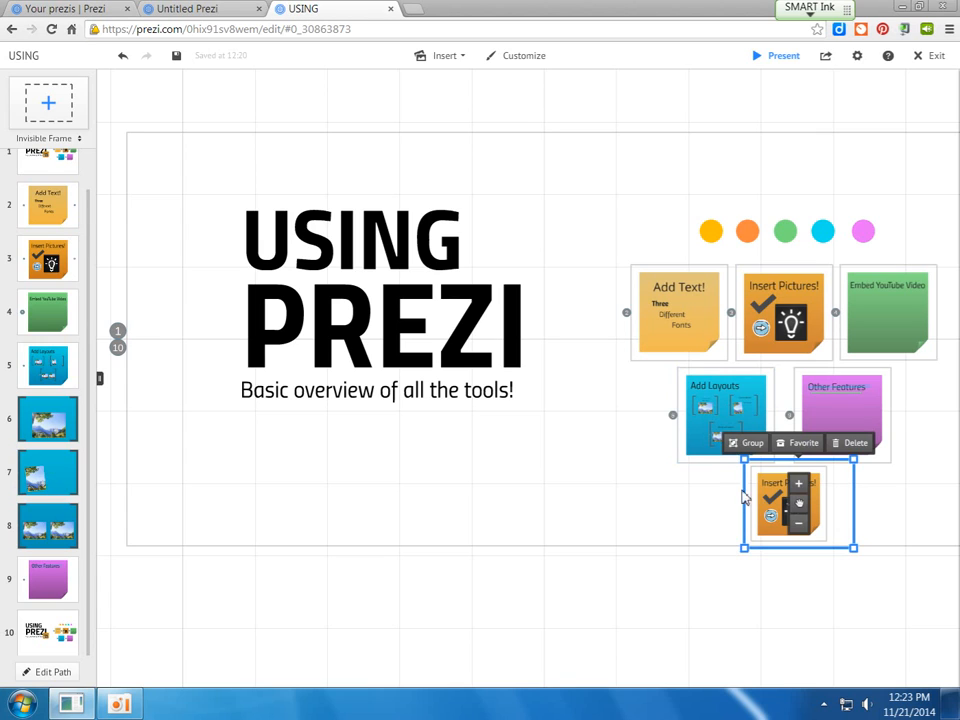
{"action": "left_click", "coordinate": [705, 509]}
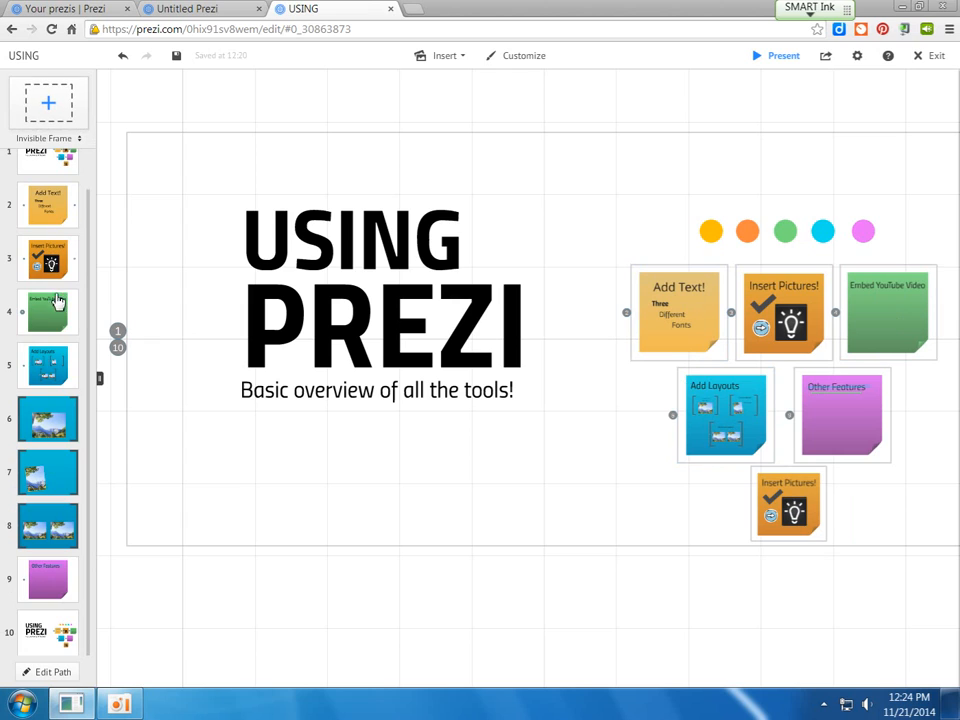
Add the copied Insert Pictures frame to the path as step 10, ahead of the closing overview, and finish path editing.
{"action": "left_click", "coordinate": [62, 673]}
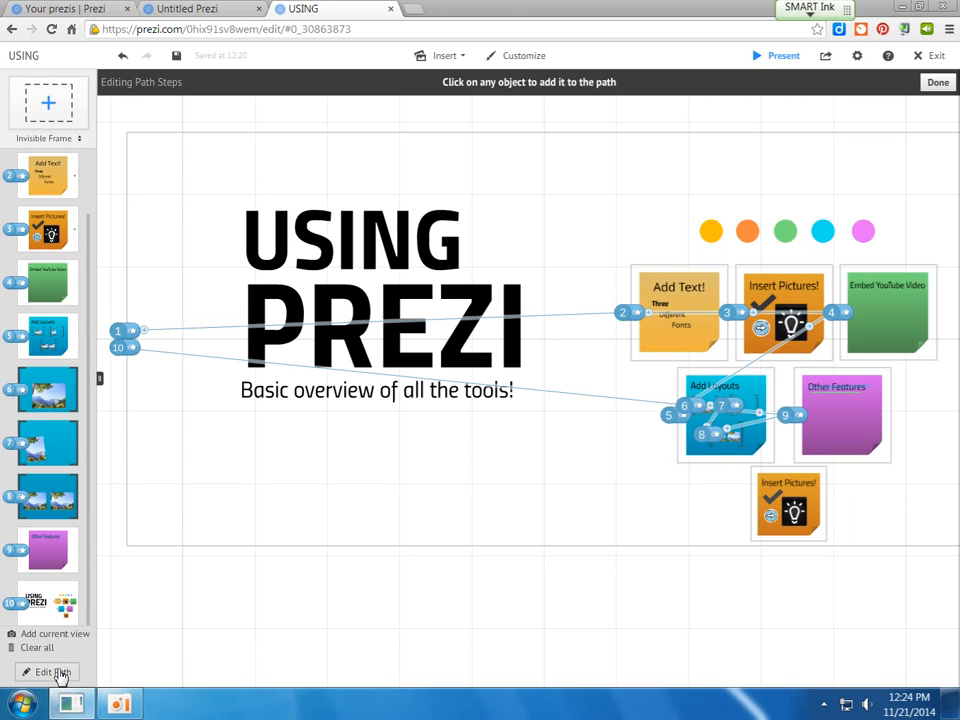
{"action": "left_click", "coordinate": [818, 508]}
{"action": "left_click_drag", "start_coordinate": [22, 607], "coordinate": [36, 553]}
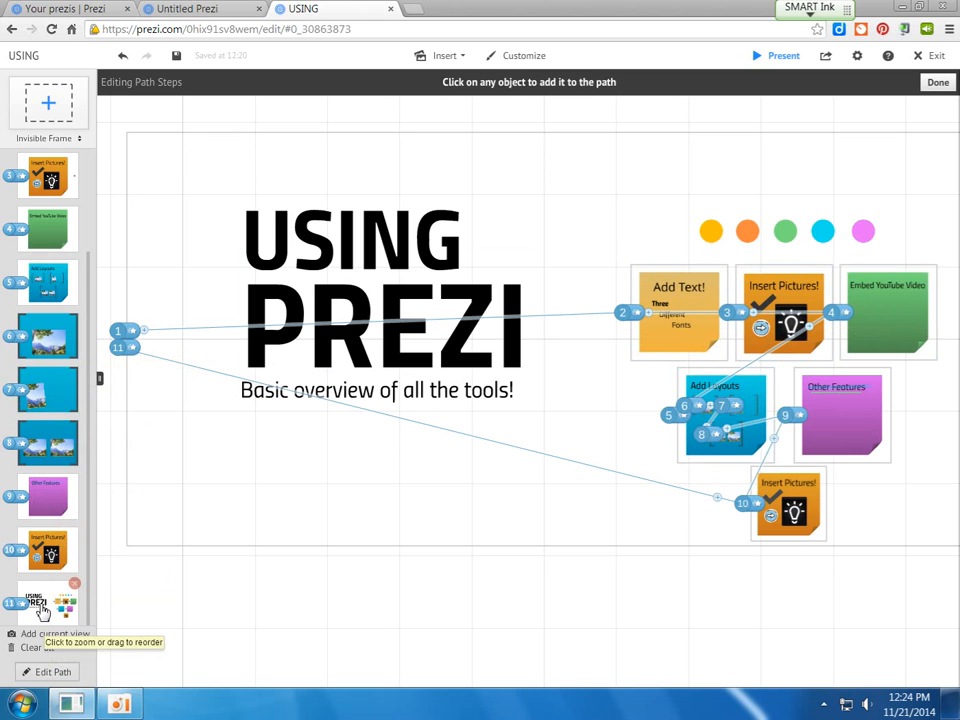
{"action": "scroll", "coordinate": [55, 230], "scroll_direction": "up", "scroll_amount": 3}
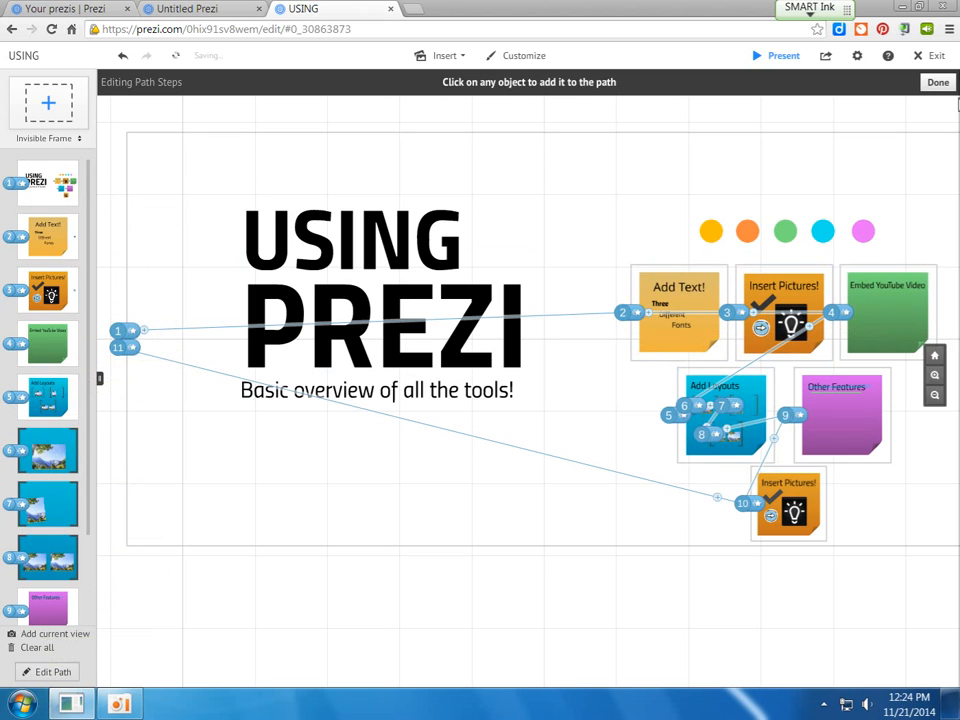
{"action": "left_click", "coordinate": [937, 82]}
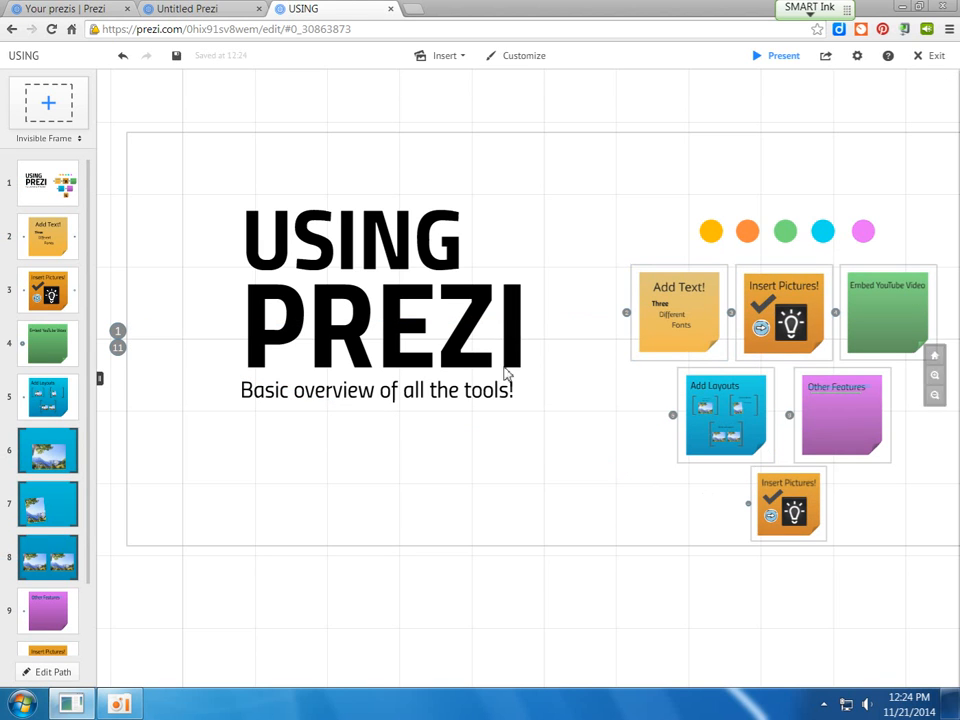
Preview every path step in order, from the opening overview through the copied Insert Pictures frame to the closing overview.
{"action": "left_click", "coordinate": [60, 195]}
{"action": "left_click", "coordinate": [57, 242]}
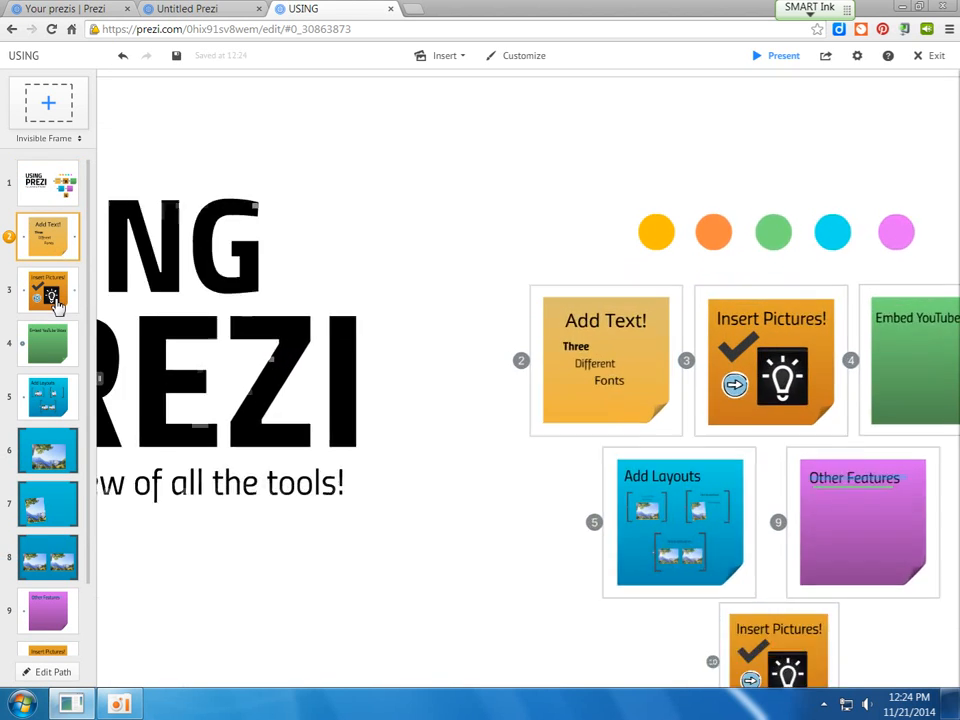
{"action": "left_click", "coordinate": [57, 302]}
{"action": "left_click", "coordinate": [60, 340]}
{"action": "left_click", "coordinate": [58, 394]}
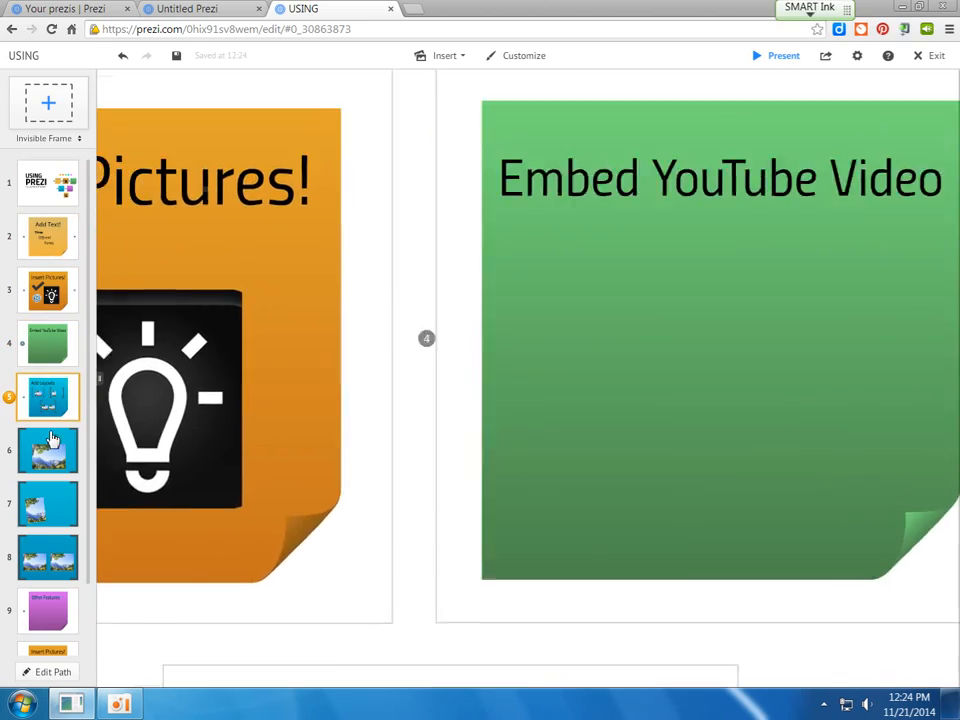
{"action": "left_click", "coordinate": [53, 458]}
{"action": "left_click", "coordinate": [64, 500]}
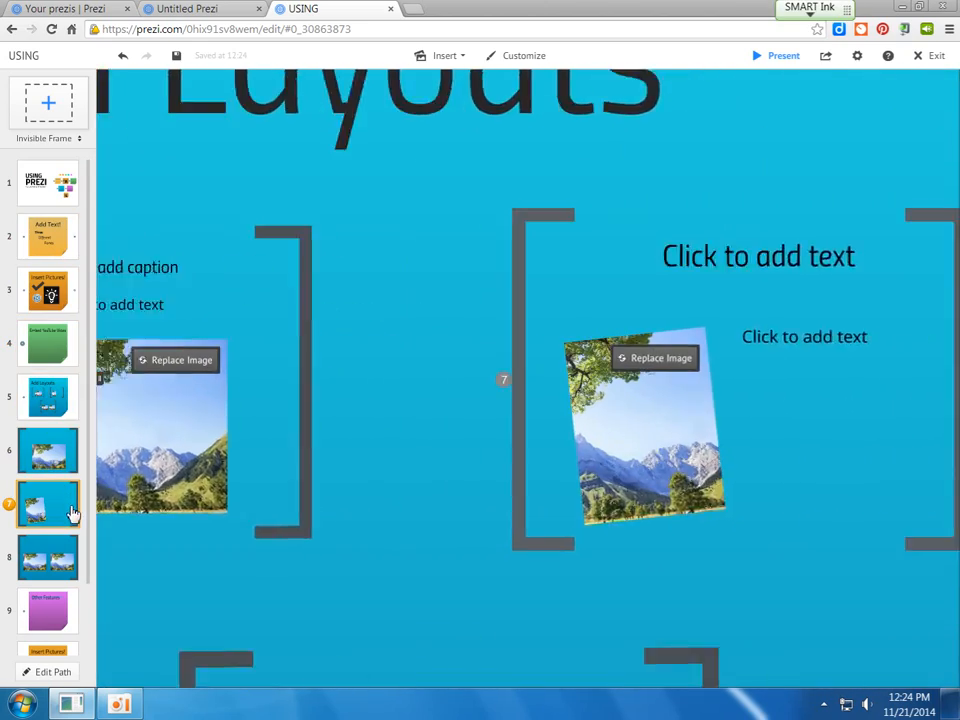
{"action": "left_click", "coordinate": [64, 549]}
{"action": "left_click", "coordinate": [64, 598]}
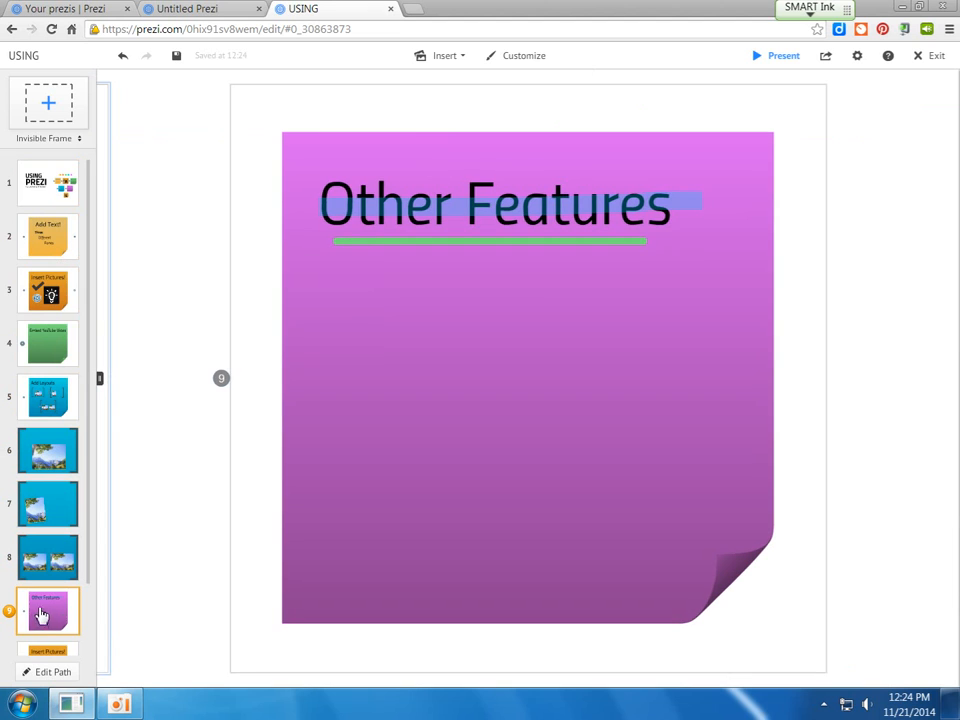
{"action": "scroll", "coordinate": [47, 612], "scroll_direction": "down", "scroll_amount": 1}
{"action": "left_click", "coordinate": [47, 638]}
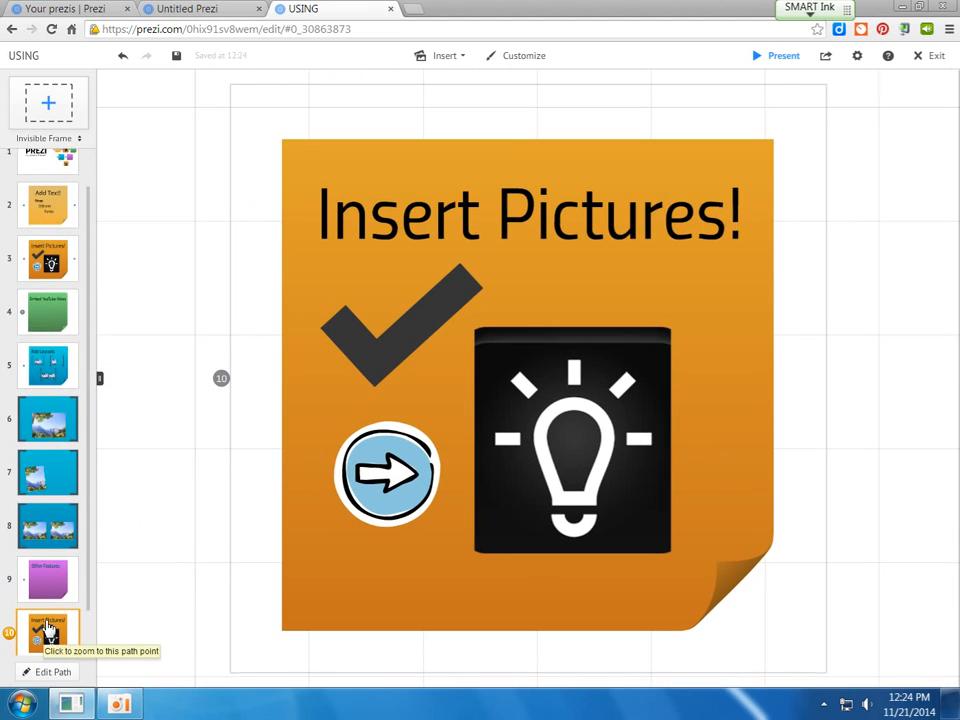
{"action": "scroll", "coordinate": [47, 638], "scroll_direction": "down", "scroll_amount": 1}
{"action": "left_click", "coordinate": [47, 630]}
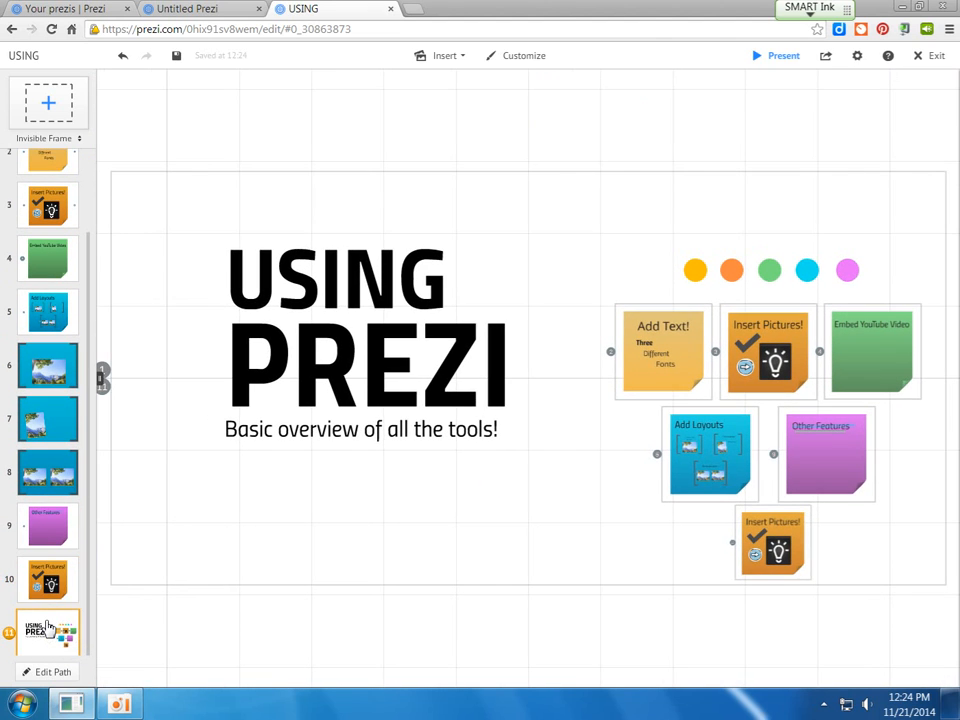
Exit the editor and copy the share link of the USING prezi.
{"action": "left_click", "coordinate": [933, 57]}
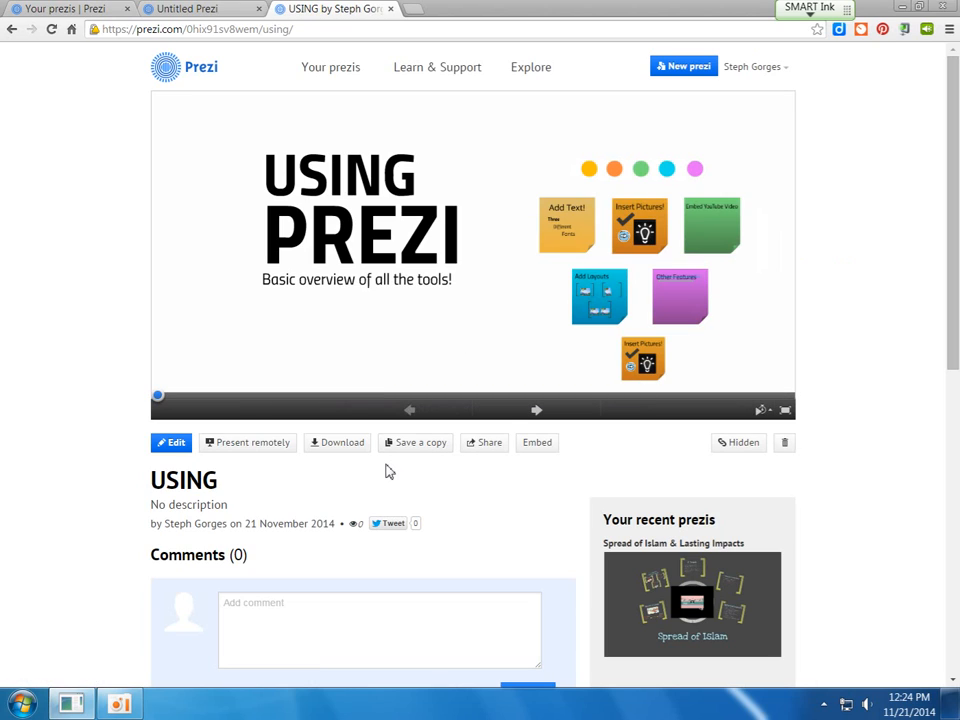
{"action": "left_click", "coordinate": [486, 456]}
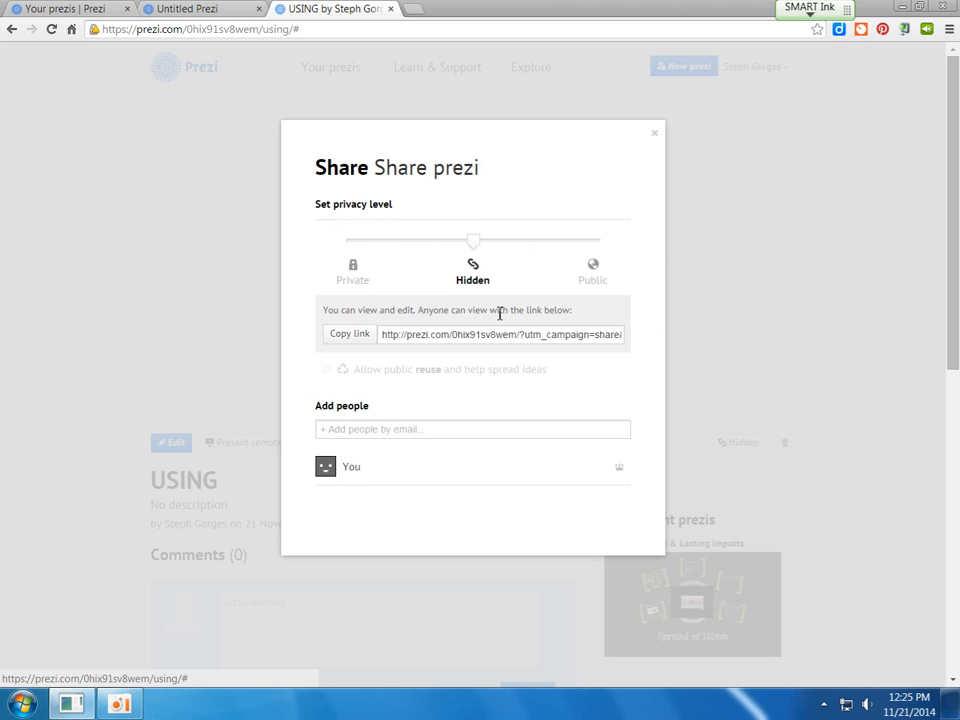
{"action": "left_click", "coordinate": [352, 341]}
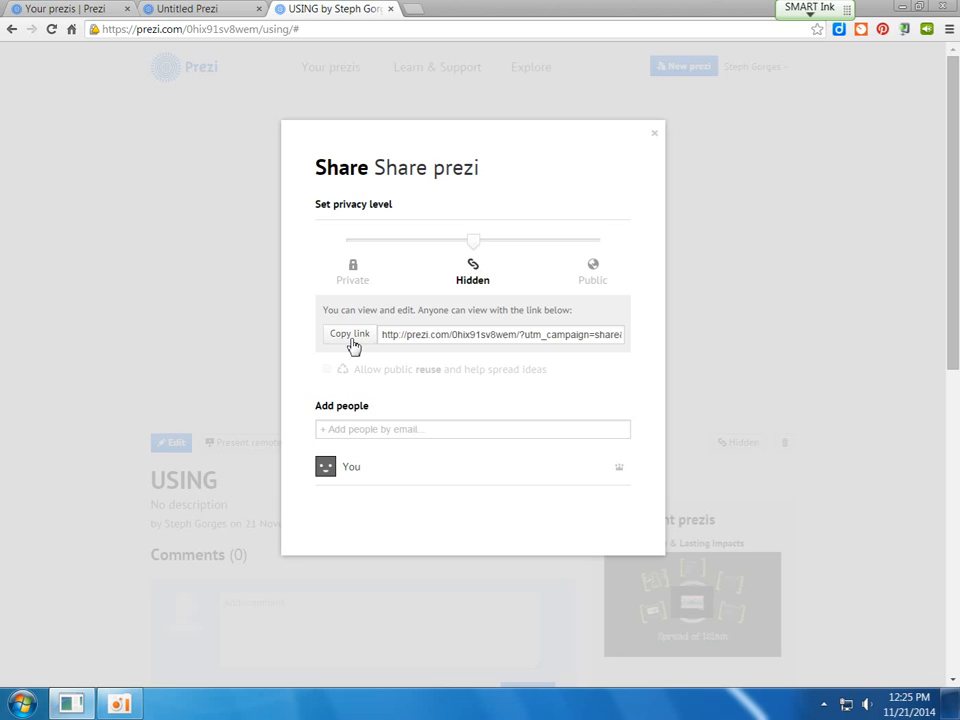
Examine the roles available when adding people to the prezi by email.
{"action": "left_click", "coordinate": [358, 429]}
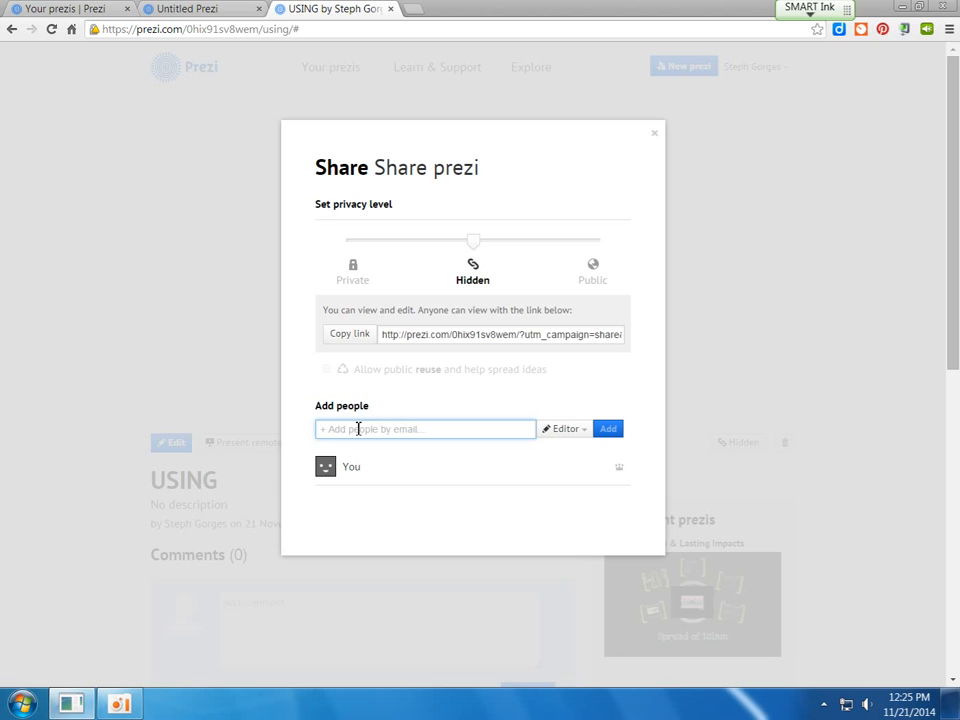
{"action": "left_click", "coordinate": [572, 434]}
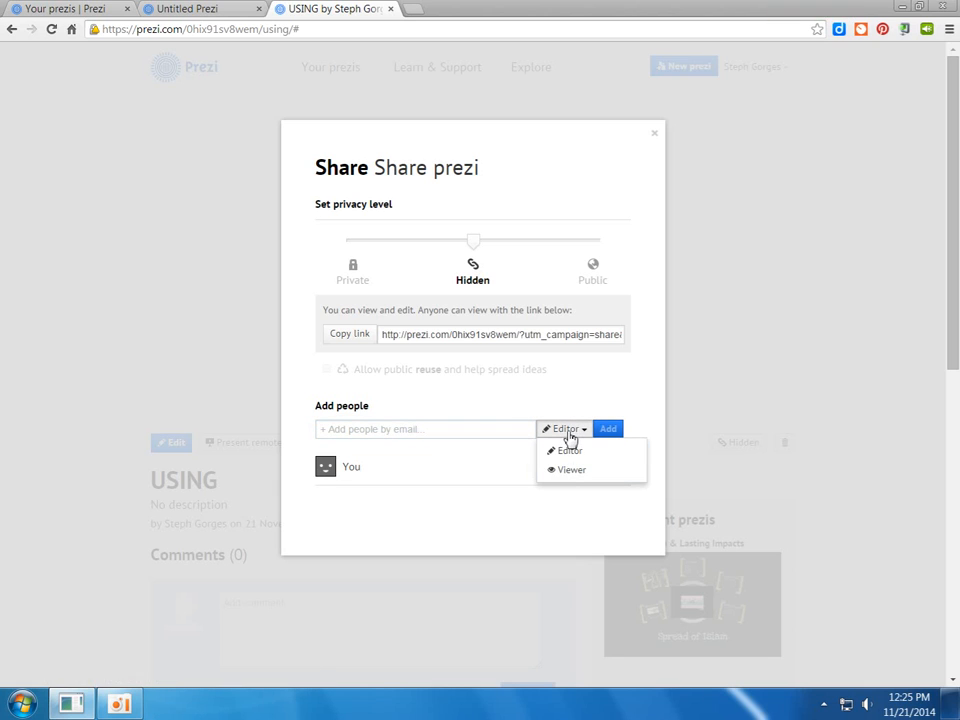
{"action": "left_click", "coordinate": [569, 433]}
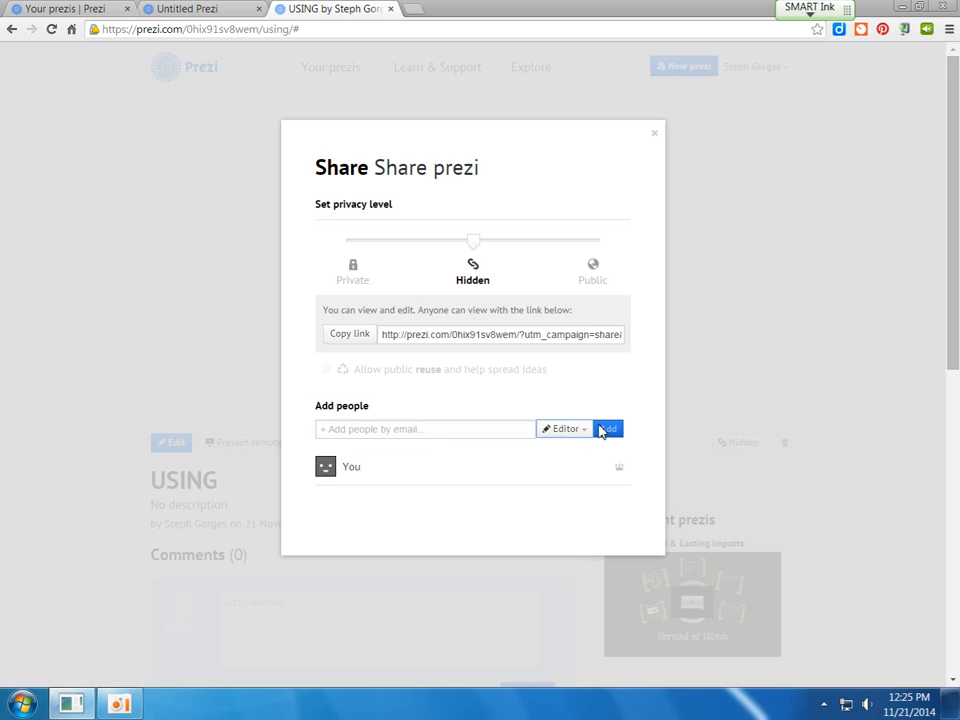
Try the Public privacy level, return it to Hidden, and close the sharing settings.
{"action": "left_click", "coordinate": [594, 245]}
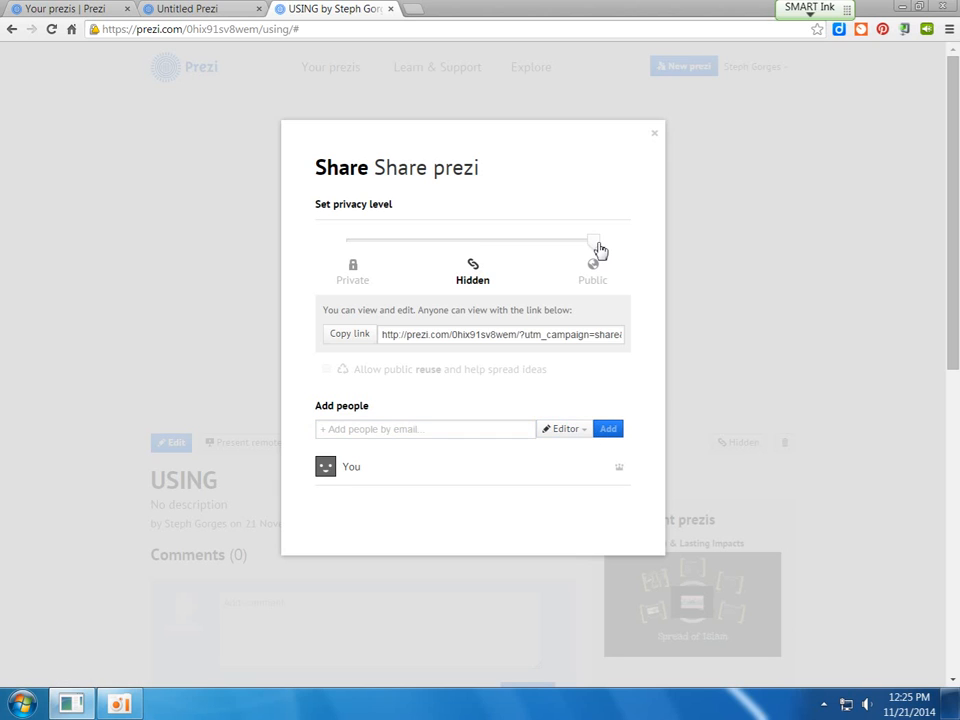
{"action": "left_click", "coordinate": [470, 245]}
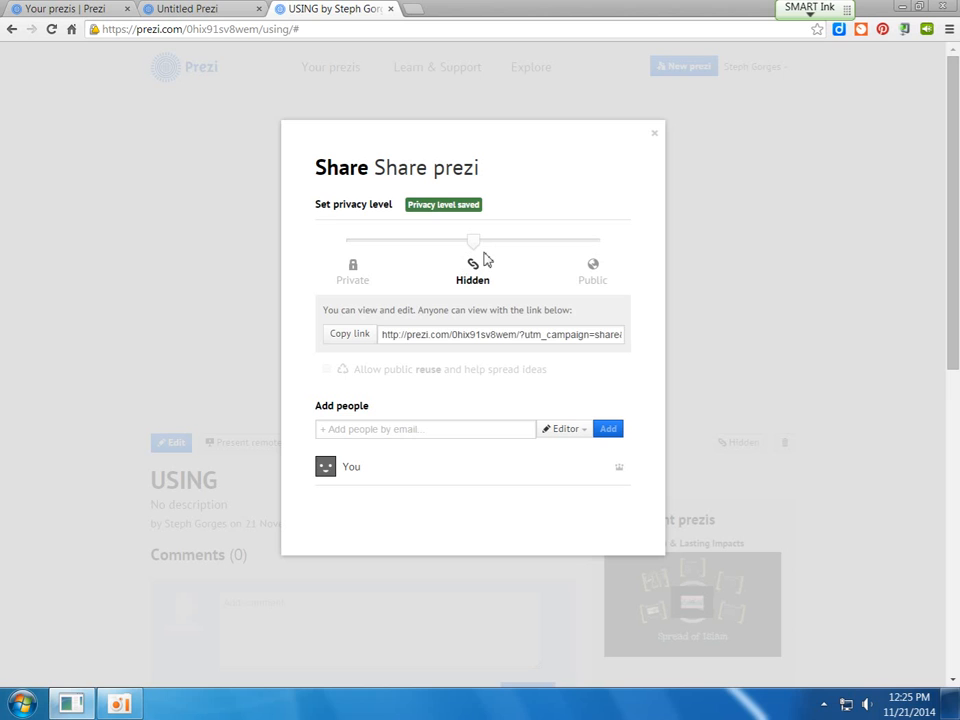
{"action": "left_click", "coordinate": [654, 133]}
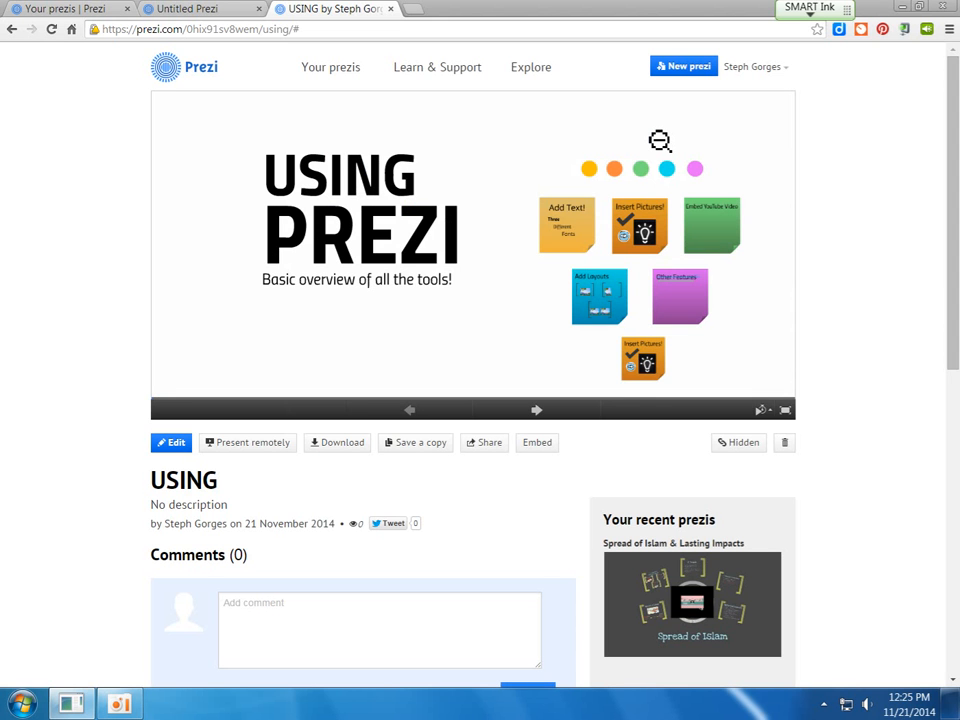